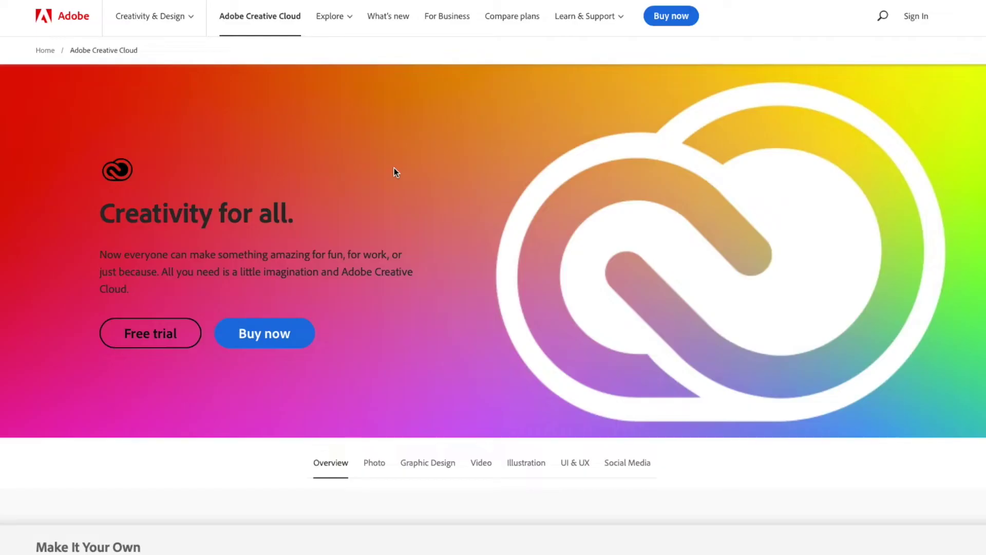
pyautogui.scroll(-3, 409, 312)
pyautogui.scroll(-7, 409, 311)
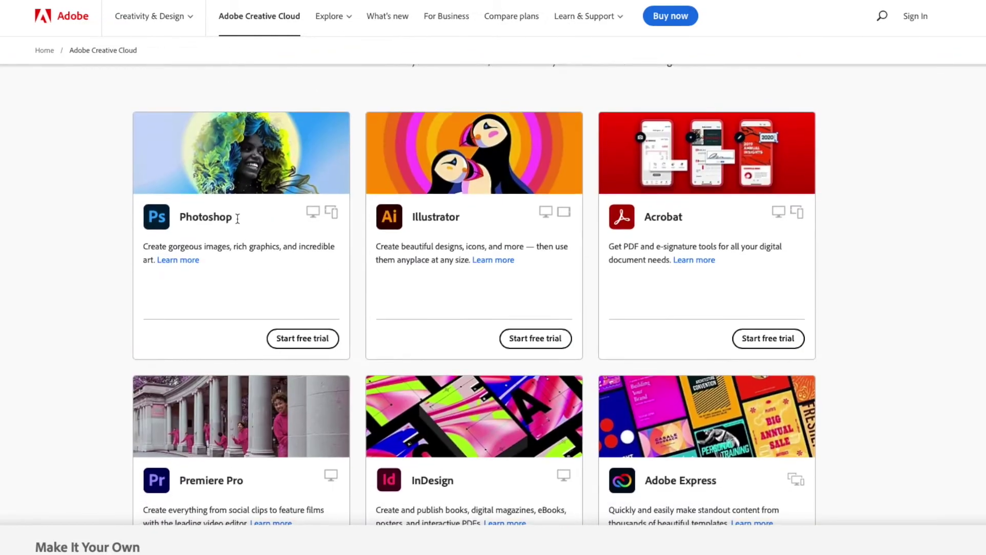
pyautogui.doubleClick(232, 216)
pyautogui.scroll(-1, 219, 278)
pyautogui.scroll(-1, 237, 359)
pyautogui.scroll(-3, 313, 403)
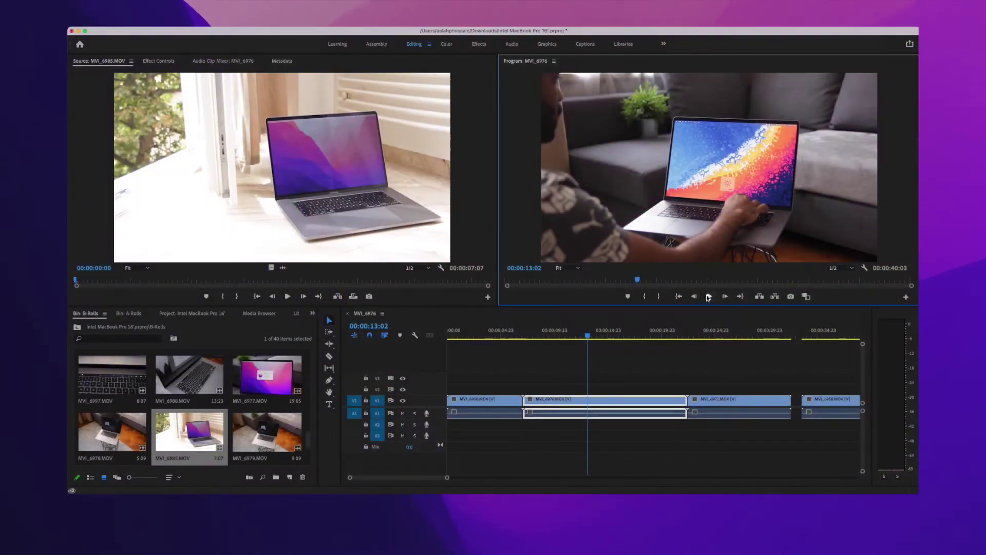
# Play the sequence and source clip, then set an out point making MVI_6985.MOV last 1:21
pyautogui.click(708, 297)
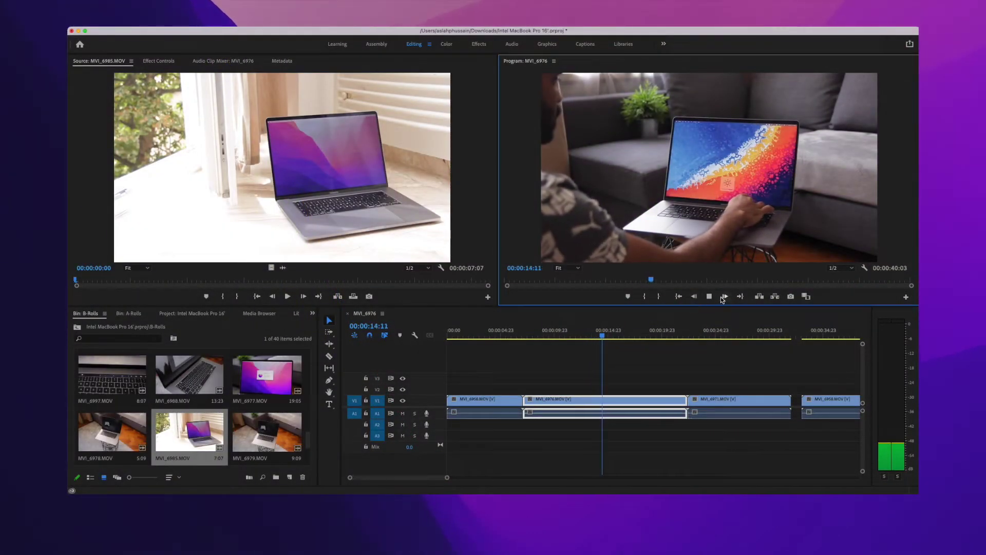
pyautogui.click(287, 296)
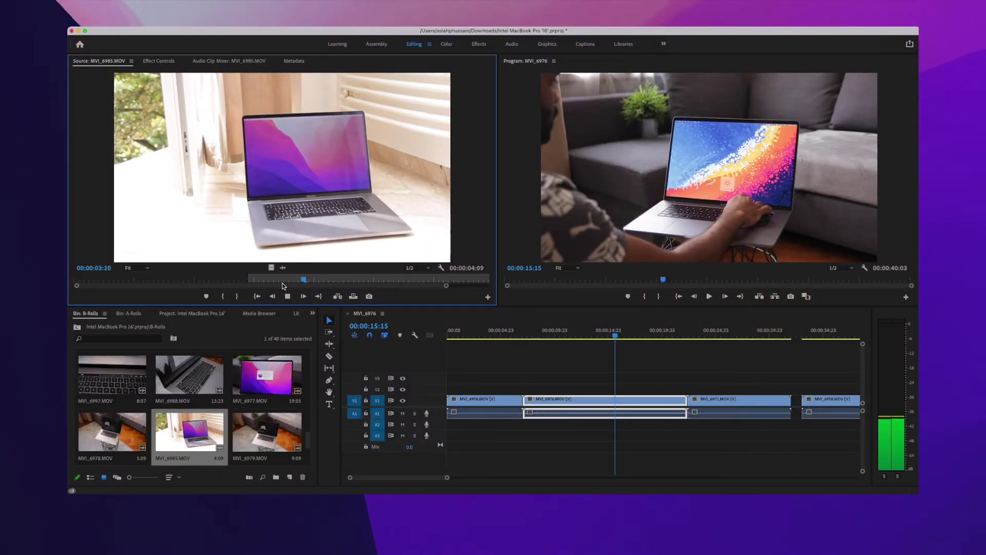
pyautogui.press('space')
pyautogui.press('o')
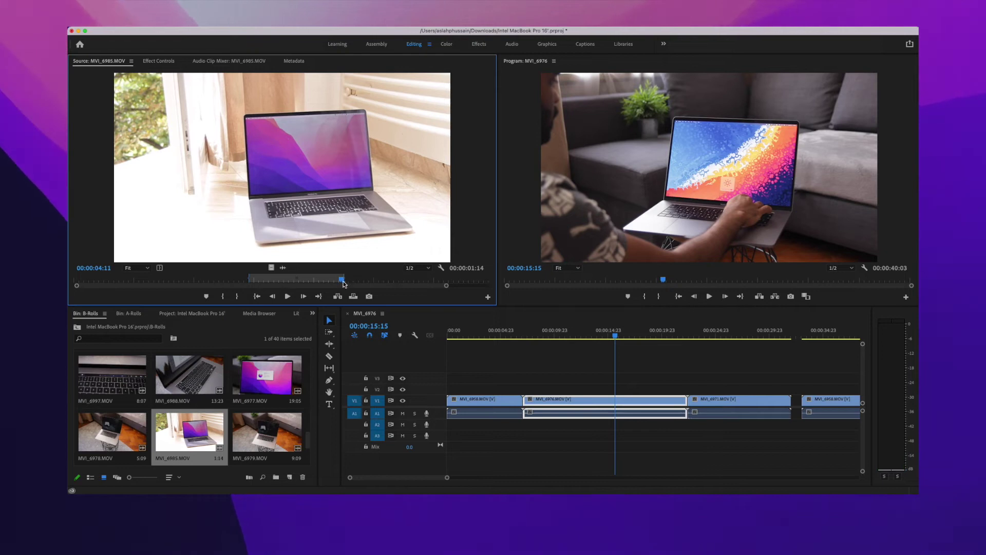
pyautogui.moveTo(343, 280); pyautogui.dragTo(361, 279)
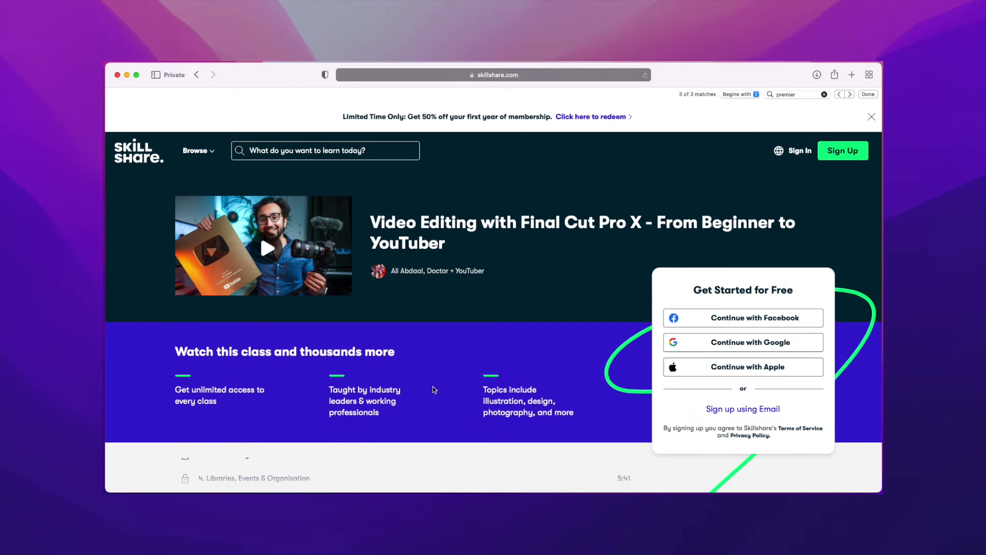
# Expand the full class lesson list and highlight the Photoshop and Premiere Pro product names
pyautogui.scroll(-6, 435, 389)
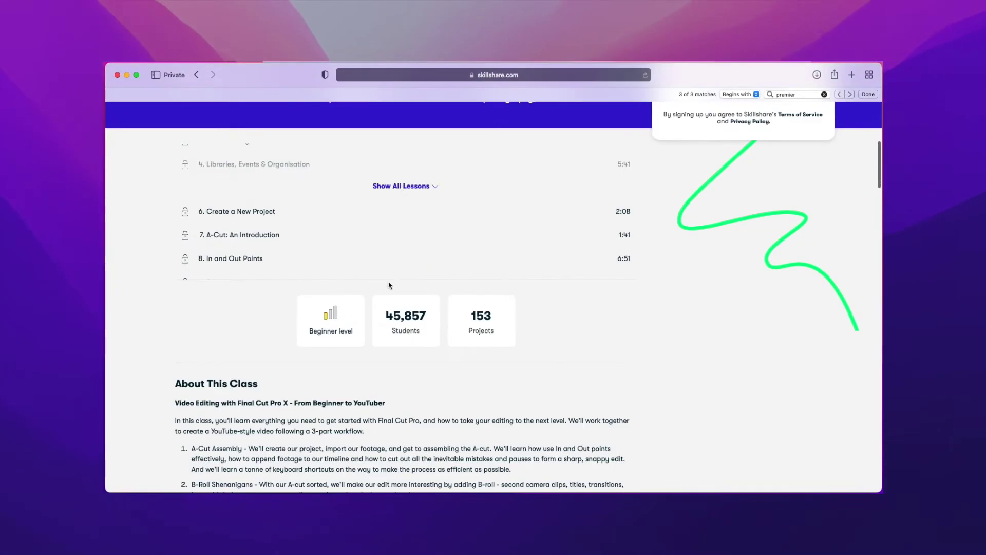
pyautogui.click(403, 186)
pyautogui.scroll(1, 369, 194)
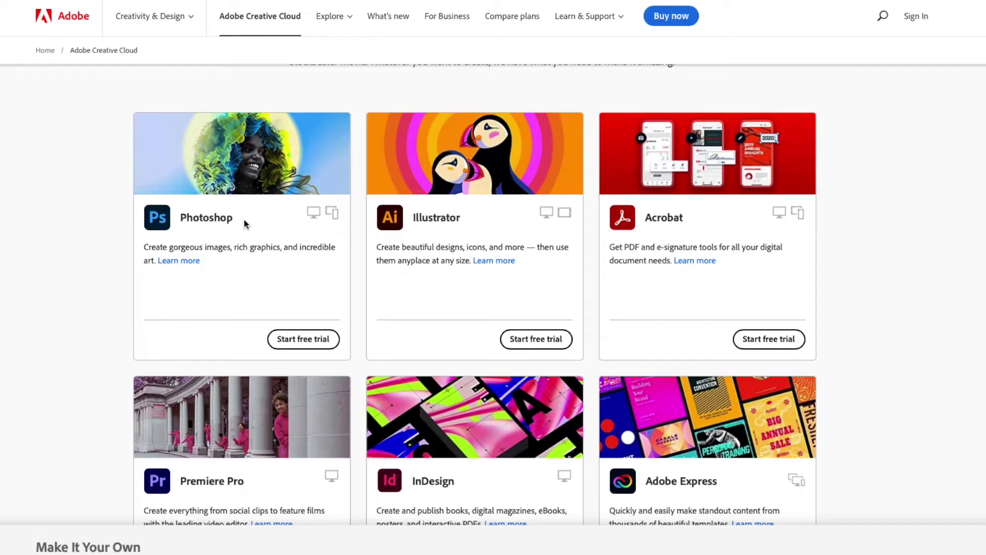
pyautogui.doubleClick(242, 218)
pyautogui.scroll(-1, 286, 461)
pyautogui.moveTo(244, 428); pyautogui.dragTo(214, 429)
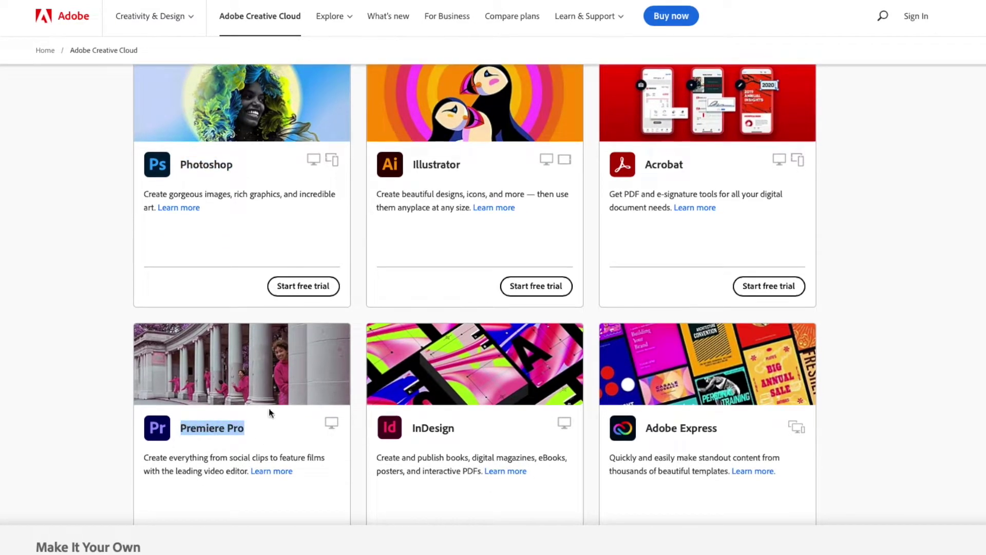
pyautogui.scroll(-1, 271, 412)
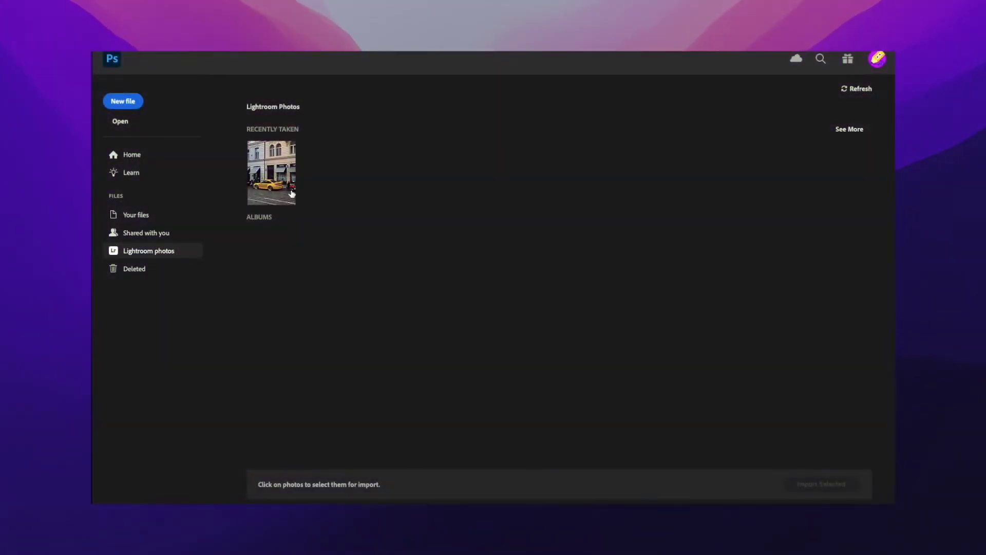
# Open the Lightroom photo IMG_1410.JPG and raise Shadows to +33 and Blacks from +14 to +29
pyautogui.doubleClick(291, 193)
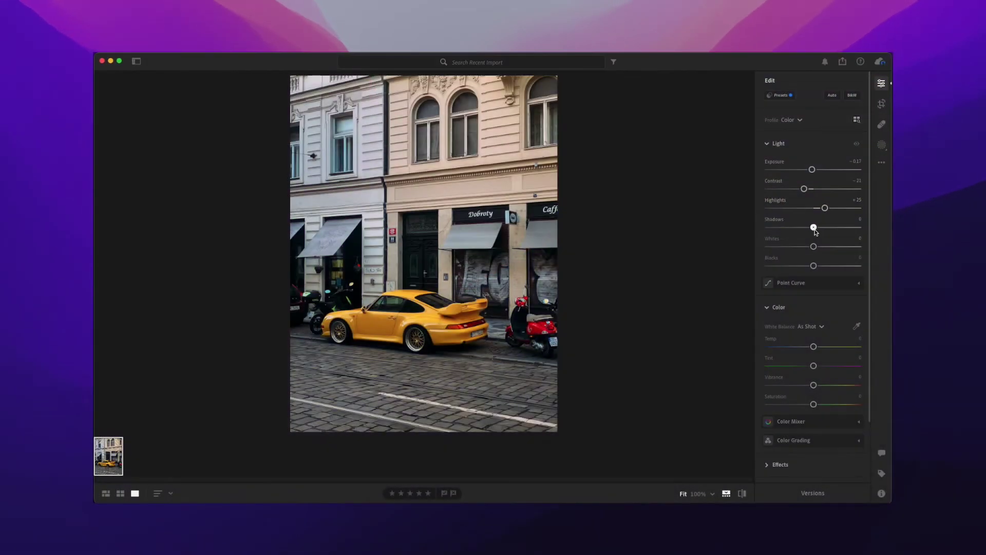
pyautogui.moveTo(812, 226)
pyautogui.mouseDown()
pyautogui.moveTo(802, 227)
pyautogui.moveTo(828, 228)
pyautogui.mouseUp()
pyautogui.moveTo(820, 266); pyautogui.dragTo(827, 266)
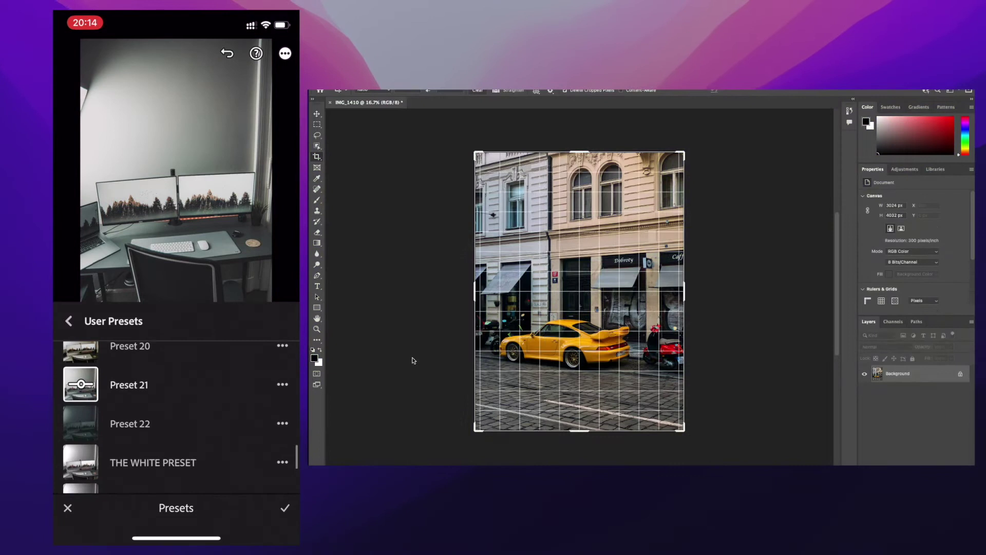
# Add a heading reading 'What's on My MAC' onto the laptop screen of the Canva design
pyautogui.click(317, 146)
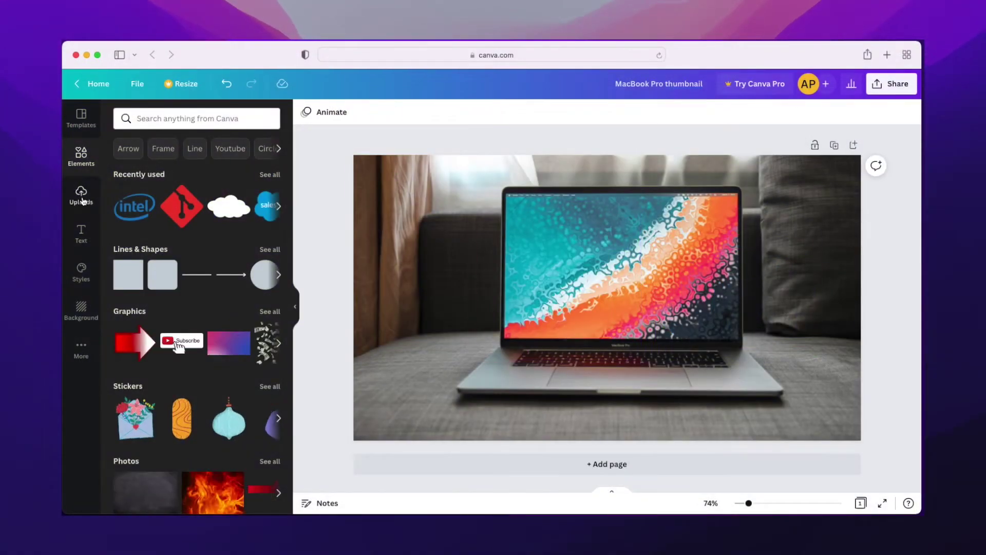
pyautogui.click(81, 234)
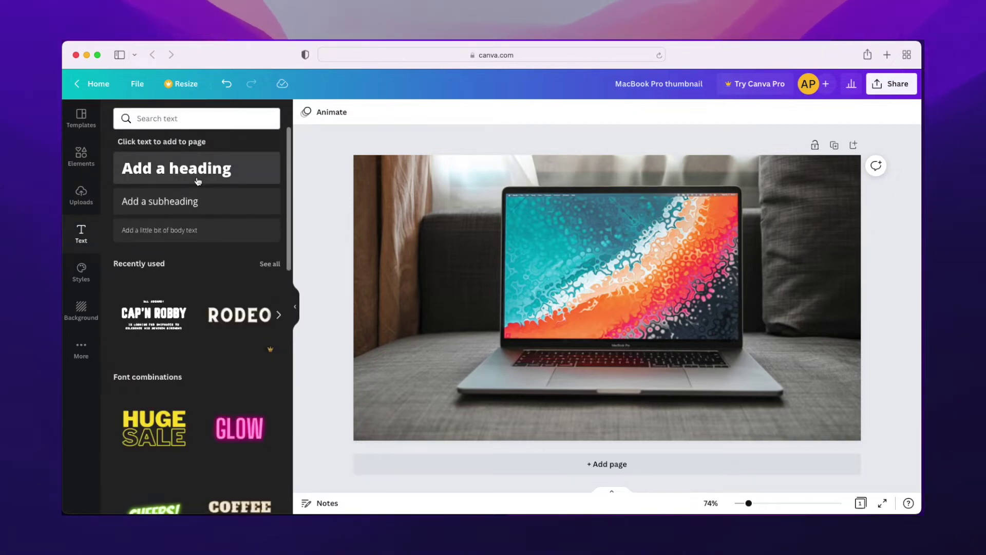
pyautogui.click(176, 168)
pyautogui.write("What's o")
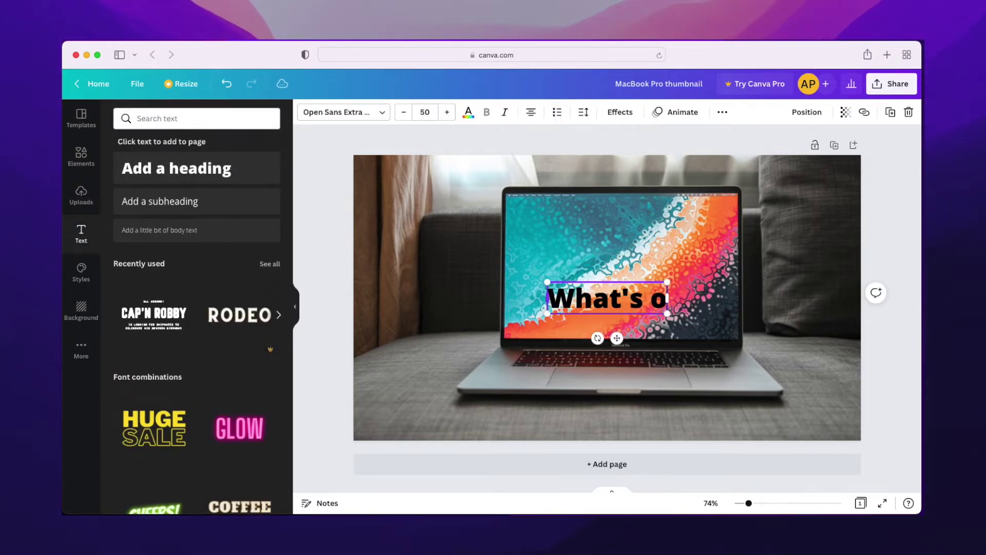
pyautogui.write('n My MAC')
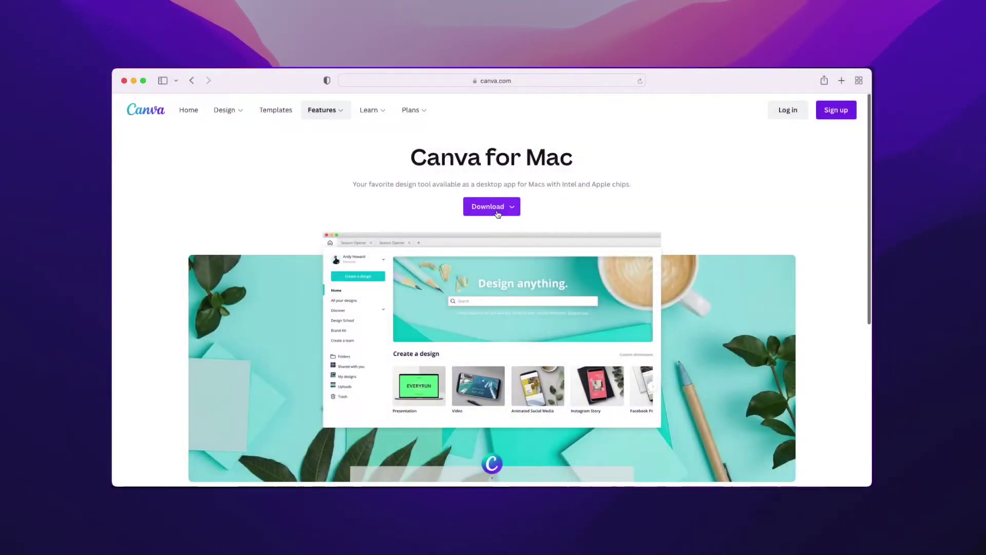
# Open the Download dropdown on the Canva for Mac page
pyautogui.click(498, 209)
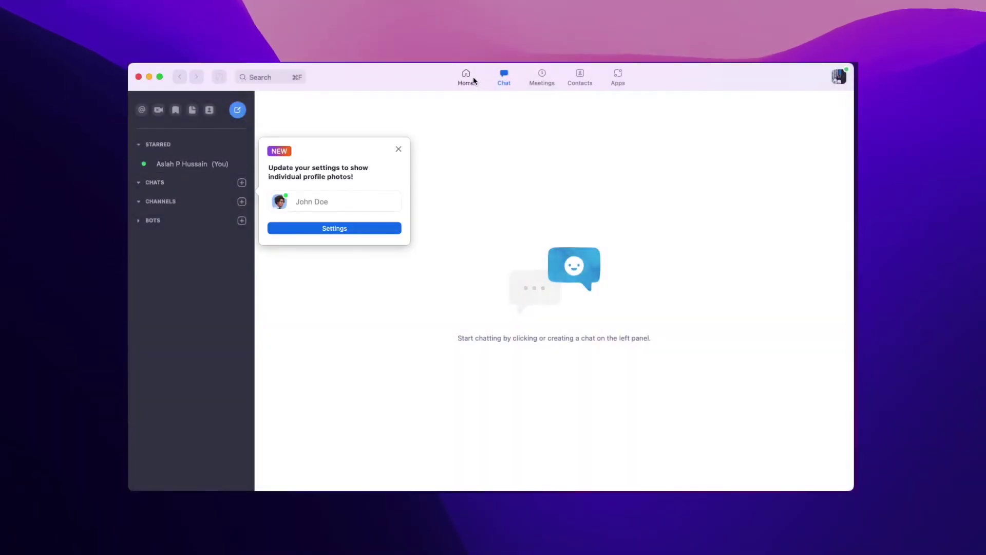
# Switch to Zoom's Home page, open the Join Meeting dialog, then cancel it
pyautogui.click(466, 78)
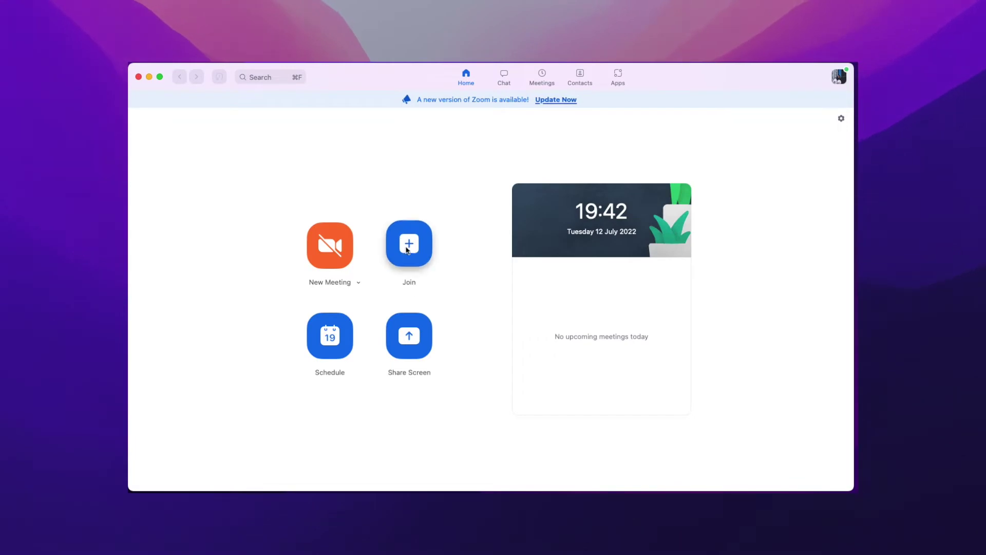
pyautogui.click(409, 247)
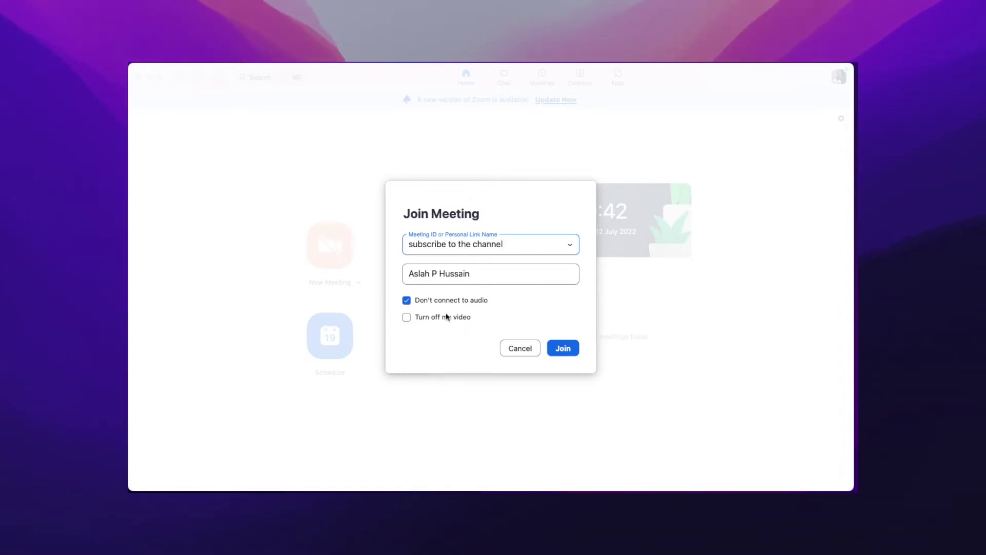
pyautogui.click(563, 348)
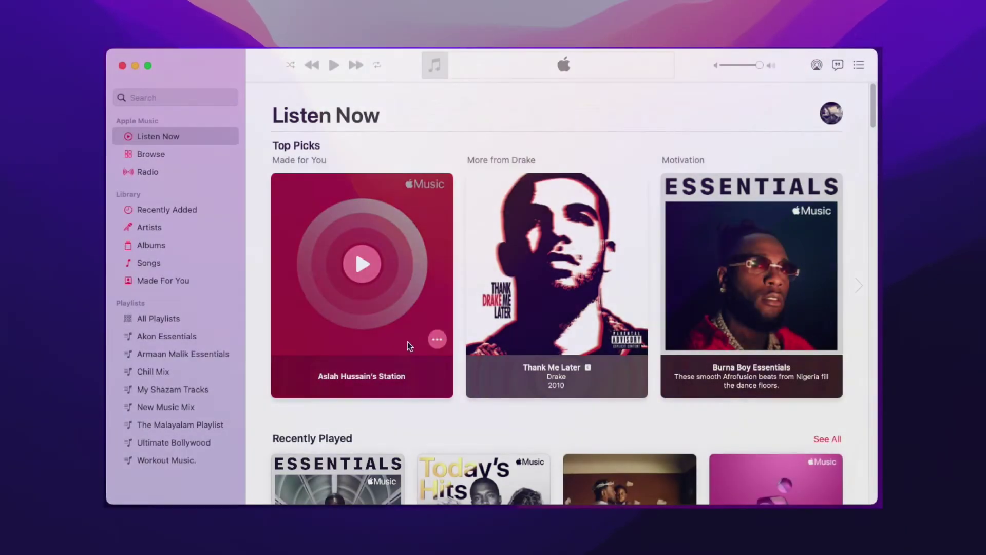
# Scroll Listen Now, then browse All Playlists and preview the Workout Music. playlist
pyautogui.scroll(-5, 441, 352)
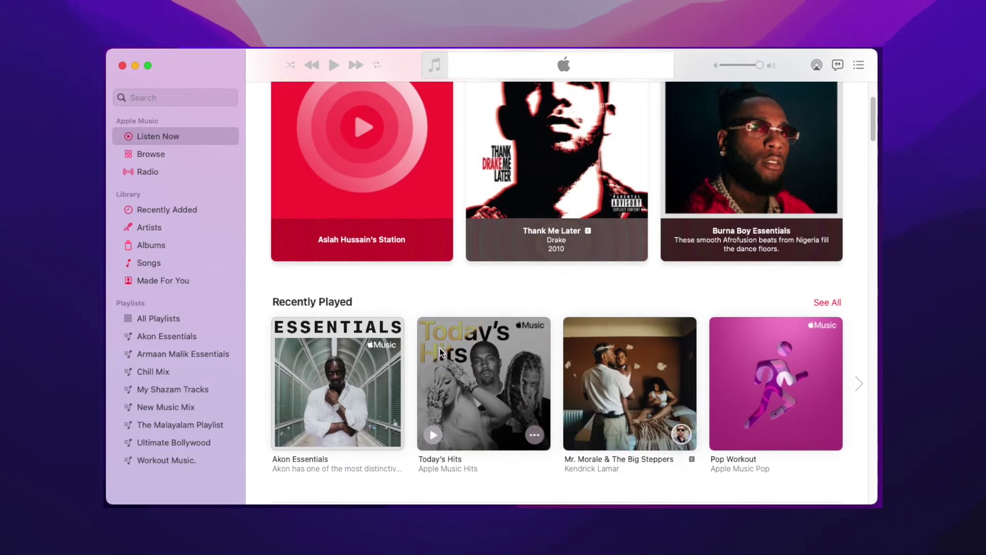
pyautogui.scroll(-2, 440, 352)
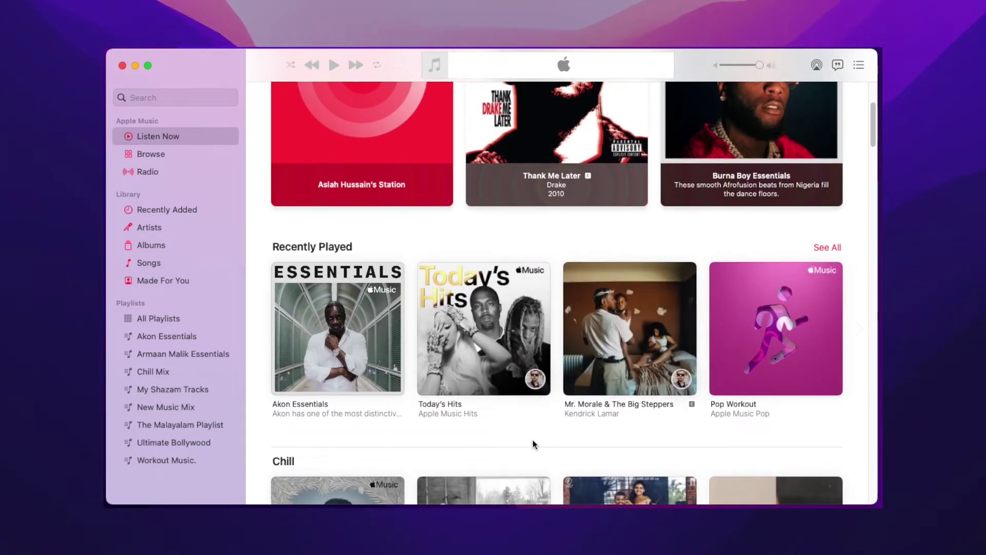
pyautogui.scroll(-3, 532, 442)
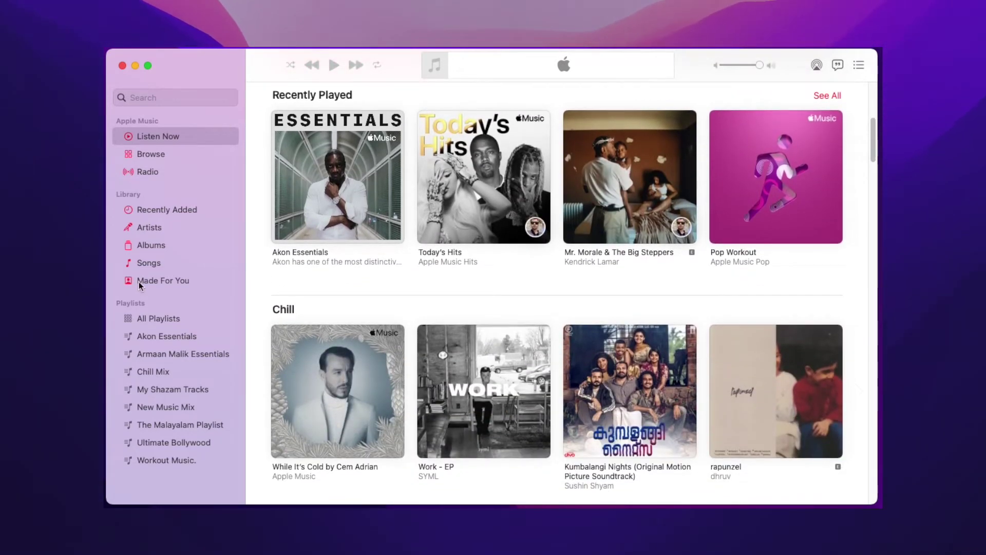
pyautogui.click(179, 153)
pyautogui.scroll(-2, 342, 285)
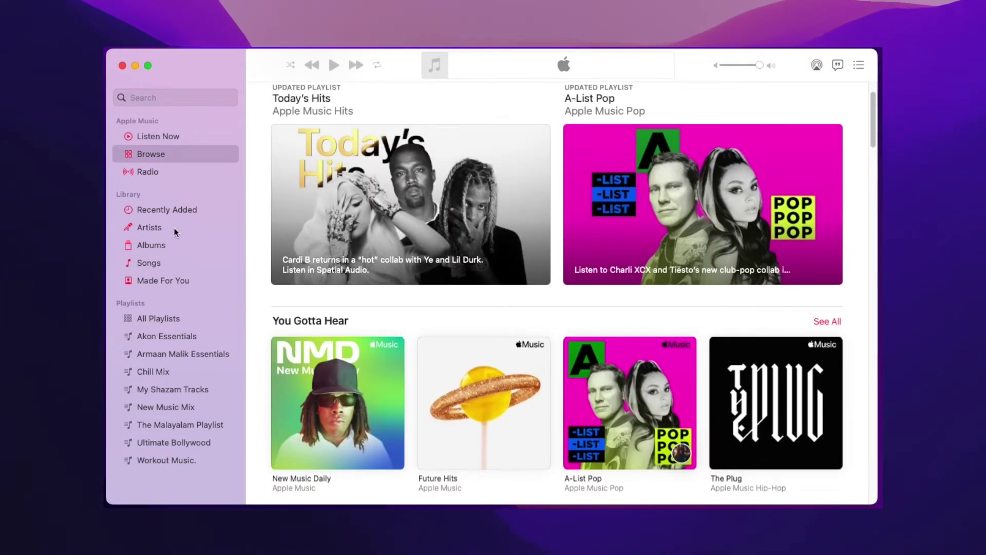
pyautogui.click(195, 317)
pyautogui.click(485, 224)
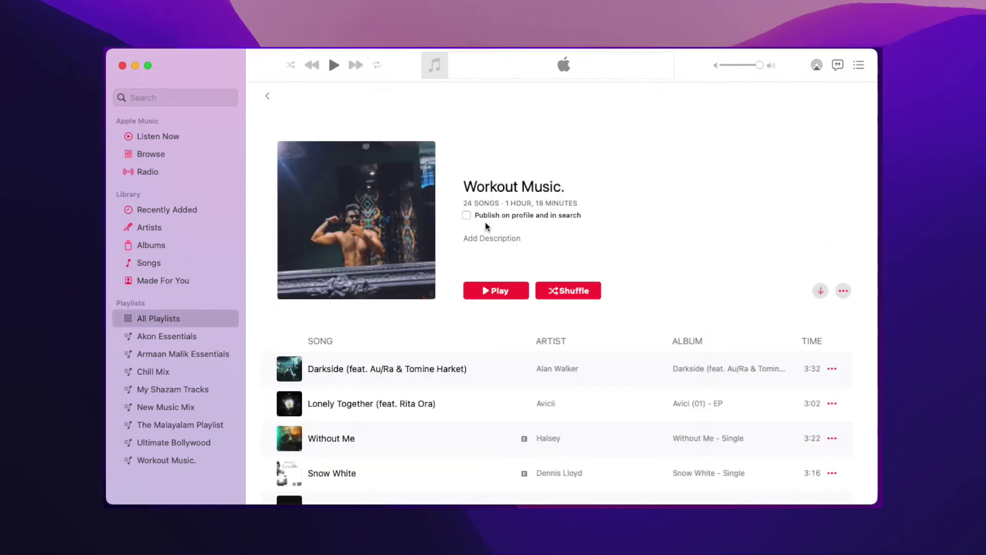
pyautogui.click(267, 96)
# Open My Shazam Tracks from the sidebar, then the Chill Mix playlist
pyautogui.scroll(-4, 489, 377)
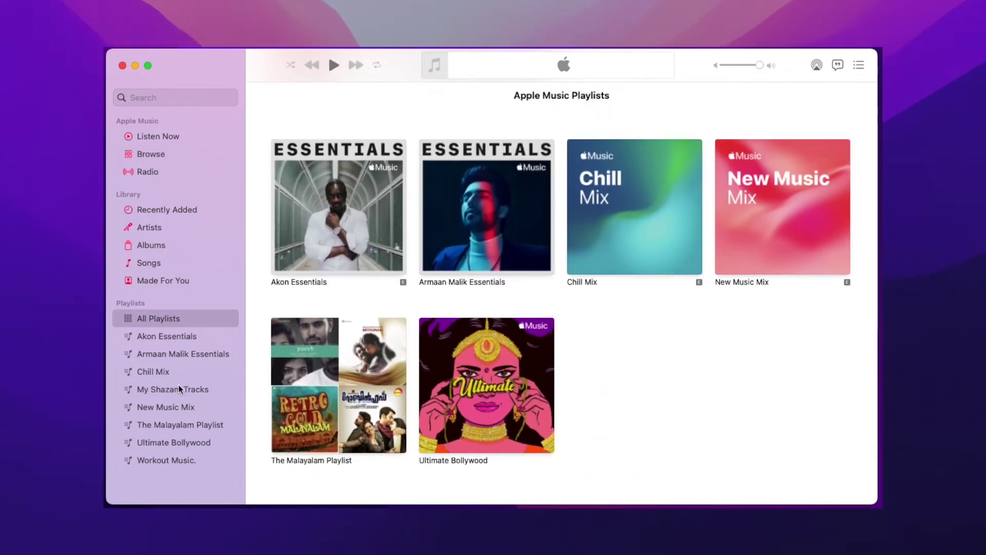
pyautogui.click(179, 389)
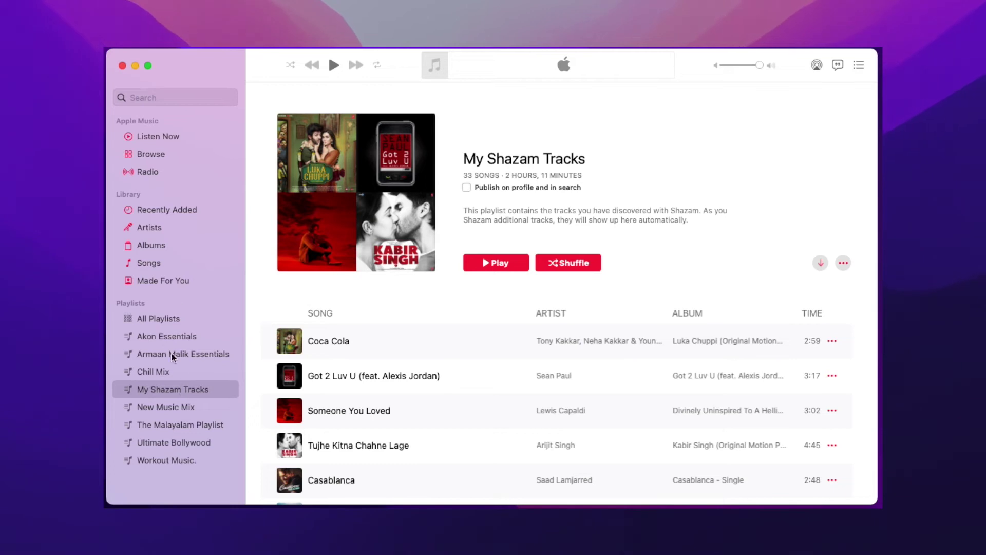
pyautogui.click(158, 369)
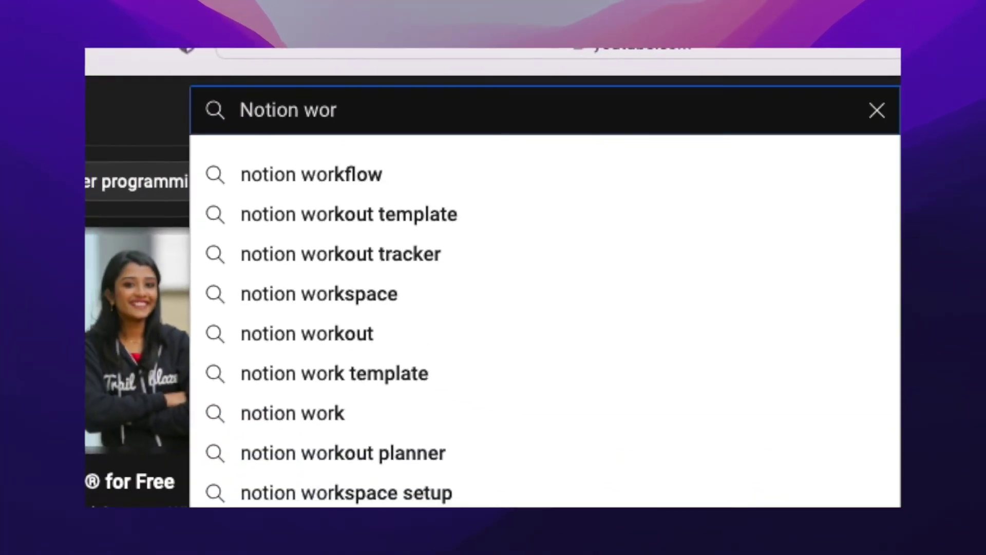
# Type 'Notion work tem' and run the 'notion work template' suggested search
pyautogui.write('k ')
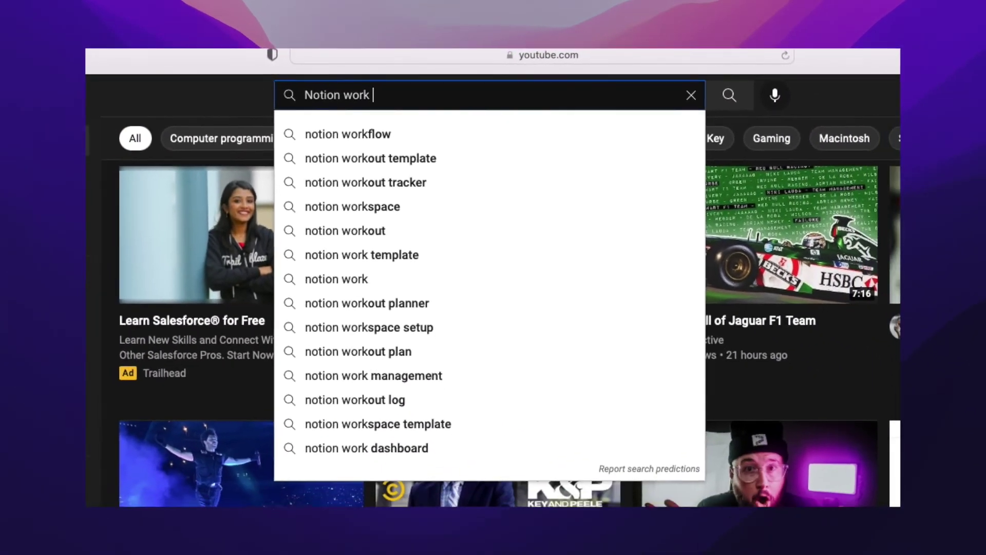
pyautogui.write('tem')
pyautogui.press('Down')
pyautogui.press('Return')
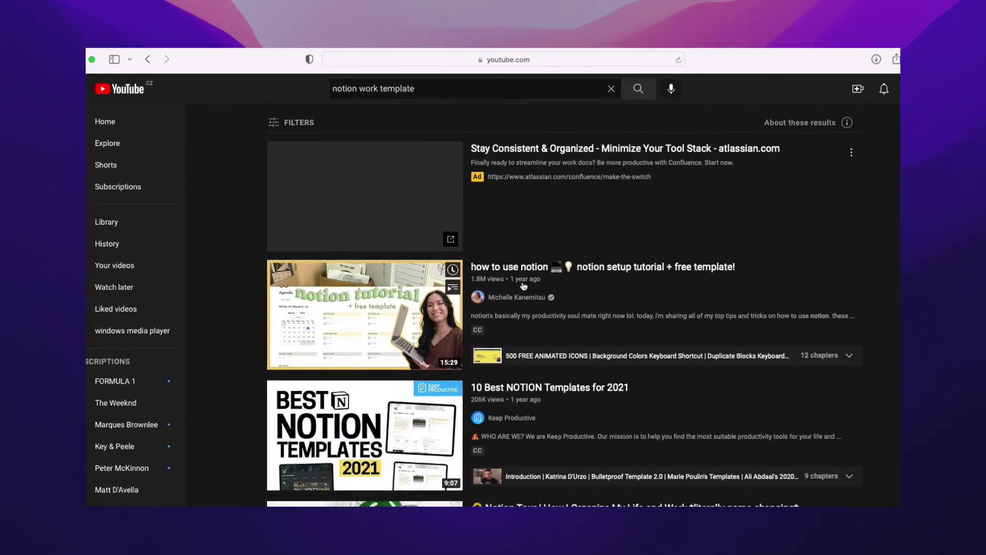
pyautogui.scroll(-7, 523, 286)
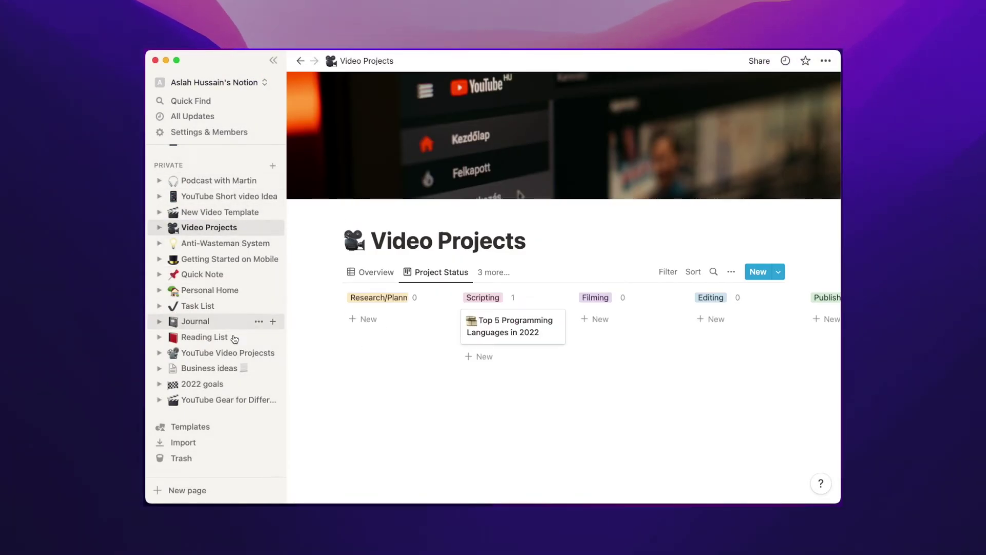
# Open the YouTube Video Projecsts board and scroll through its cards
pyautogui.click(216, 353)
pyautogui.scroll(-3, 460, 386)
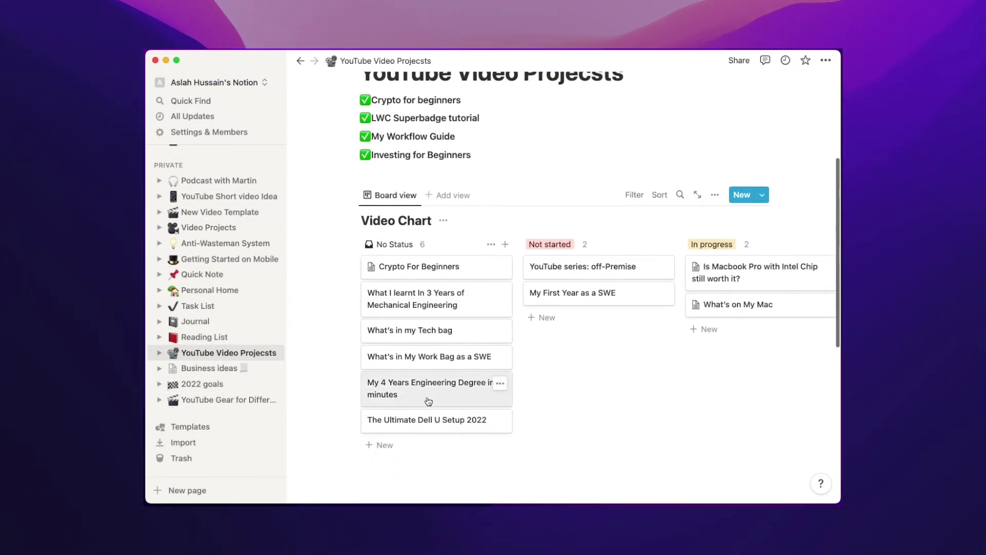
pyautogui.hscroll(5, 461, 385)
pyautogui.scroll(-4, 460, 385)
pyautogui.hscroll(2, 460, 385)
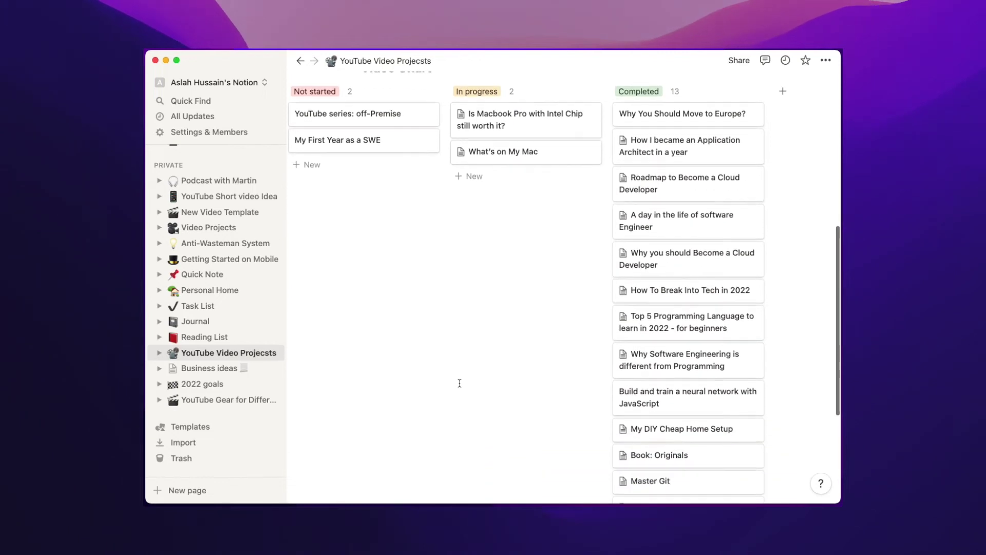
pyautogui.scroll(4, 457, 382)
pyautogui.scroll(-3, 457, 383)
# Open the Journal page and preview a daily journal entry
pyautogui.click(197, 322)
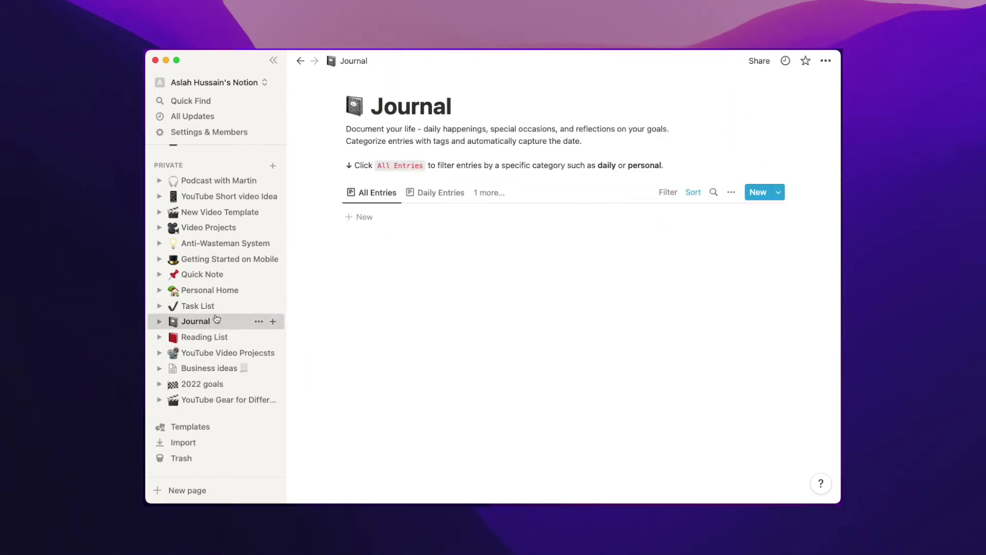
pyautogui.click(408, 240)
pyautogui.scroll(-5, 452, 381)
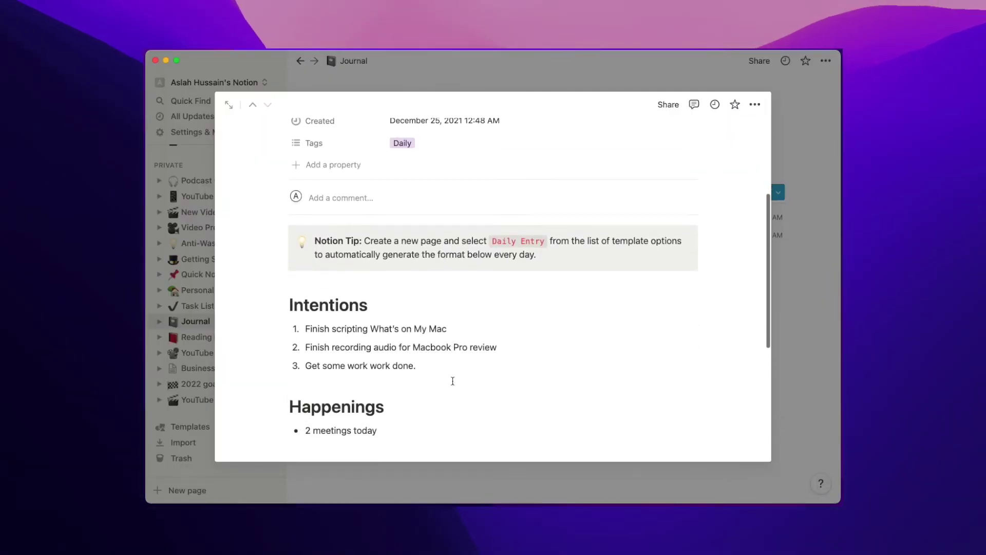
pyautogui.scroll(-3, 495, 288)
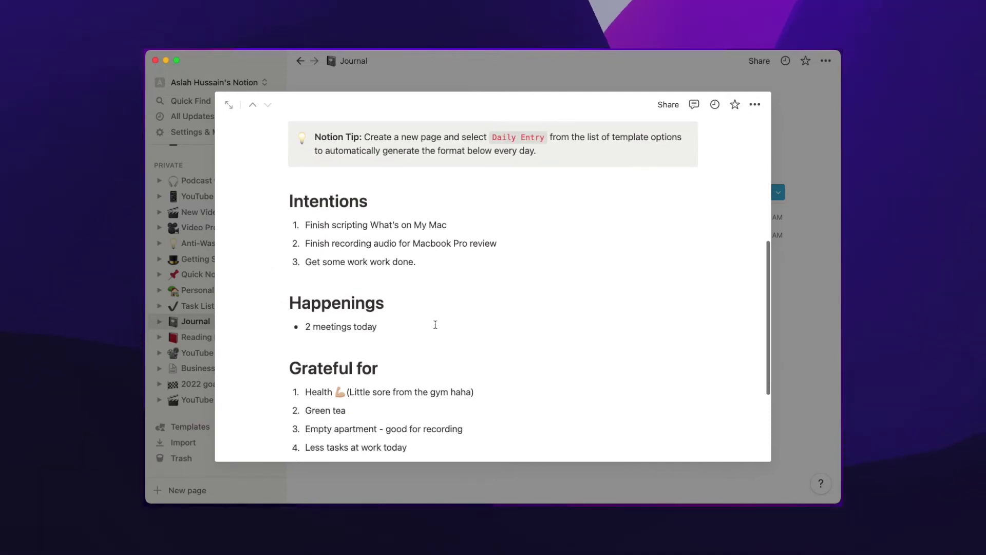
# Return to the board, open the What's on My Mac card and highlight the Notion planning sentence
pyautogui.click(226, 352)
pyautogui.scroll(-5, 461, 386)
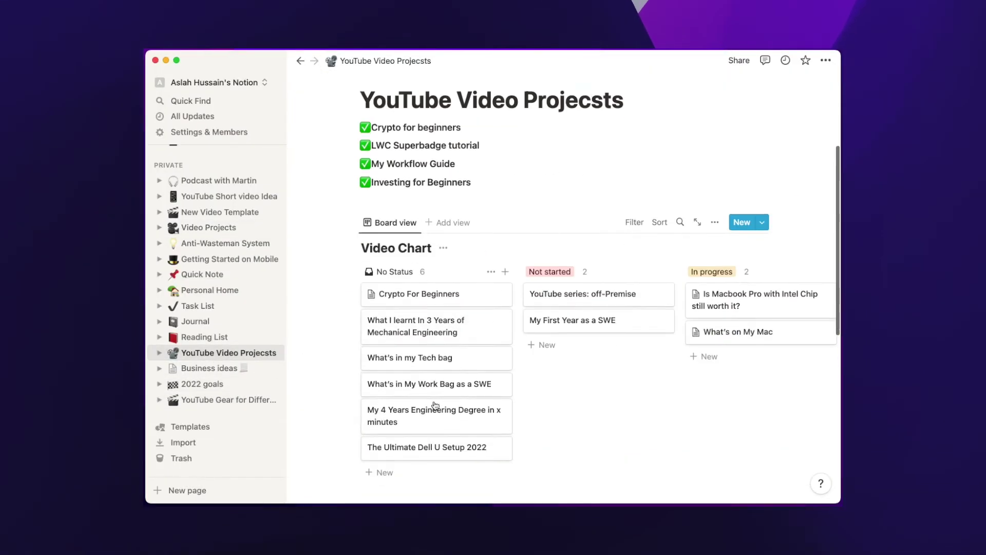
pyautogui.scroll(-3, 460, 385)
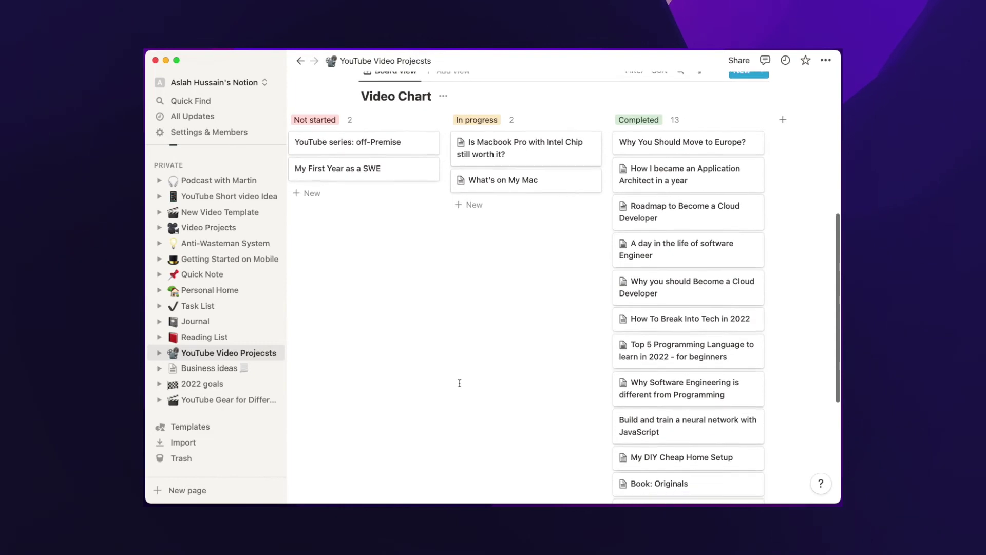
pyautogui.scroll(5, 461, 385)
pyautogui.scroll(-3, 459, 386)
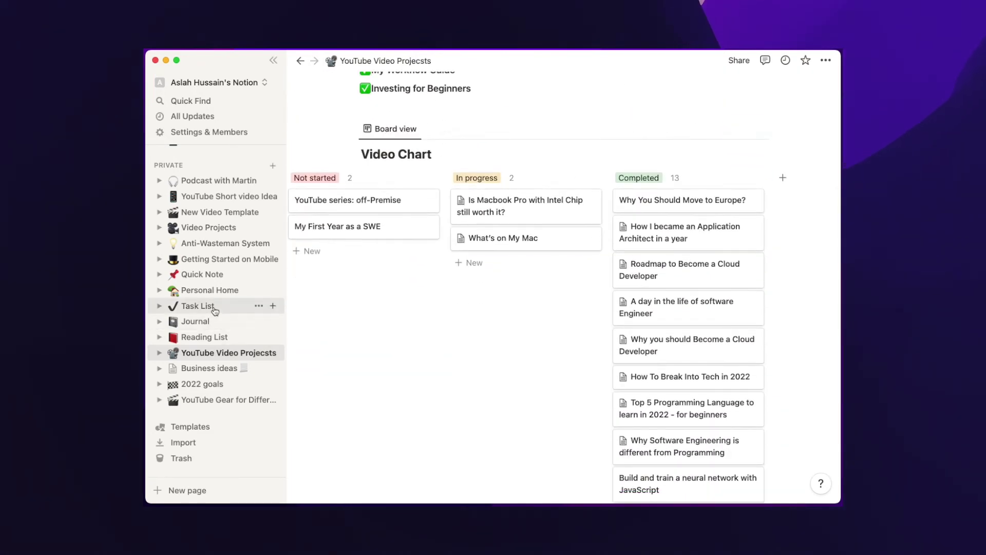
pyautogui.click(506, 295)
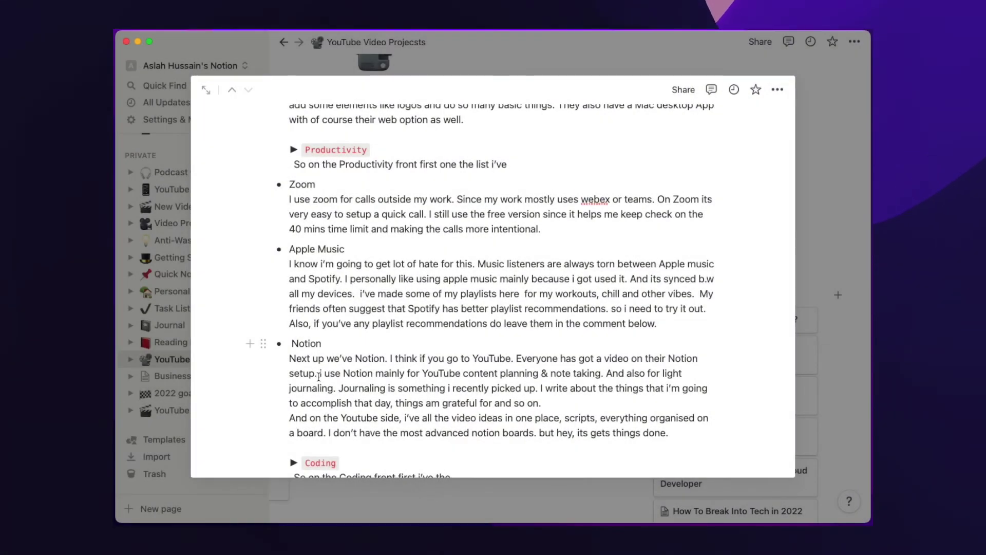
pyautogui.moveTo(320, 373); pyautogui.dragTo(338, 389)
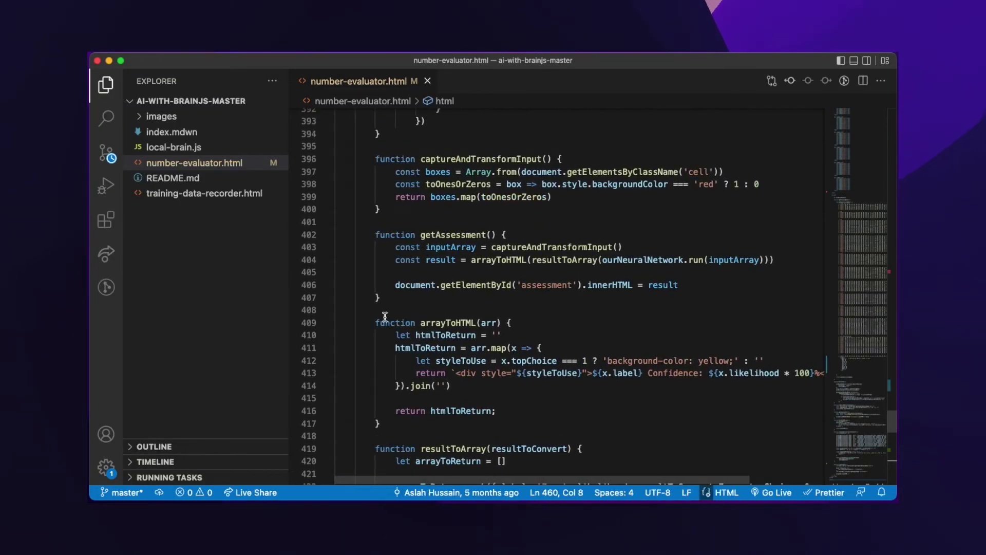
# Search the project text for 'sales'
pyautogui.scroll(-2, 483, 309)
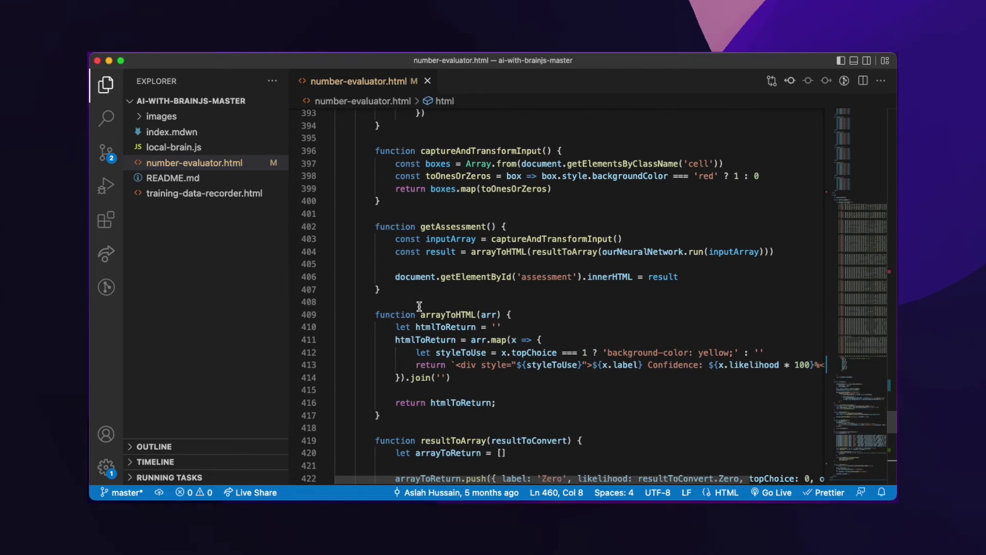
pyautogui.click(105, 119)
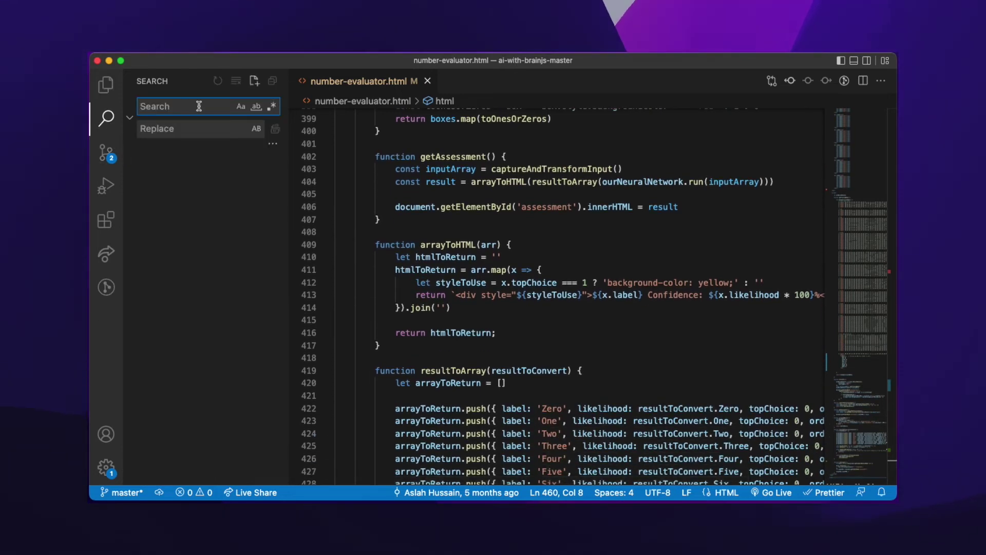
pyautogui.write('salesfor')
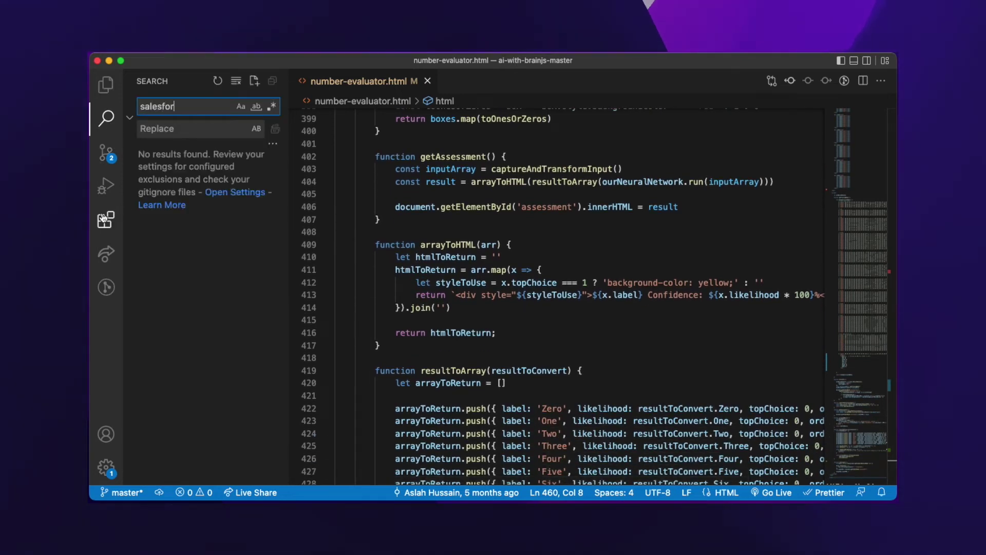
# Search the extensions marketplace for 'salesforce', then for 'Java exte'
pyautogui.click(104, 219)
pyautogui.write('salesforc')
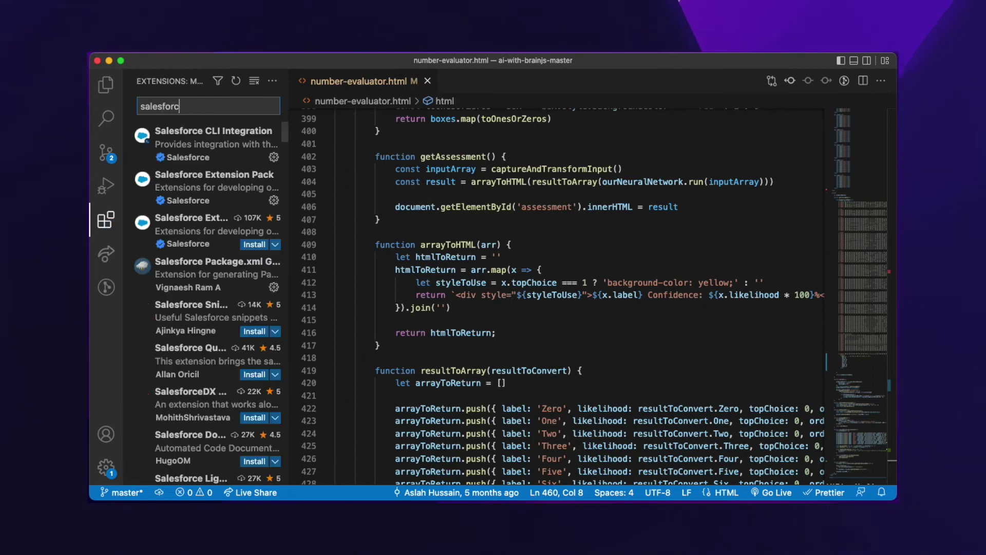
pyautogui.write('e')
pyautogui.scroll(-3, 217, 242)
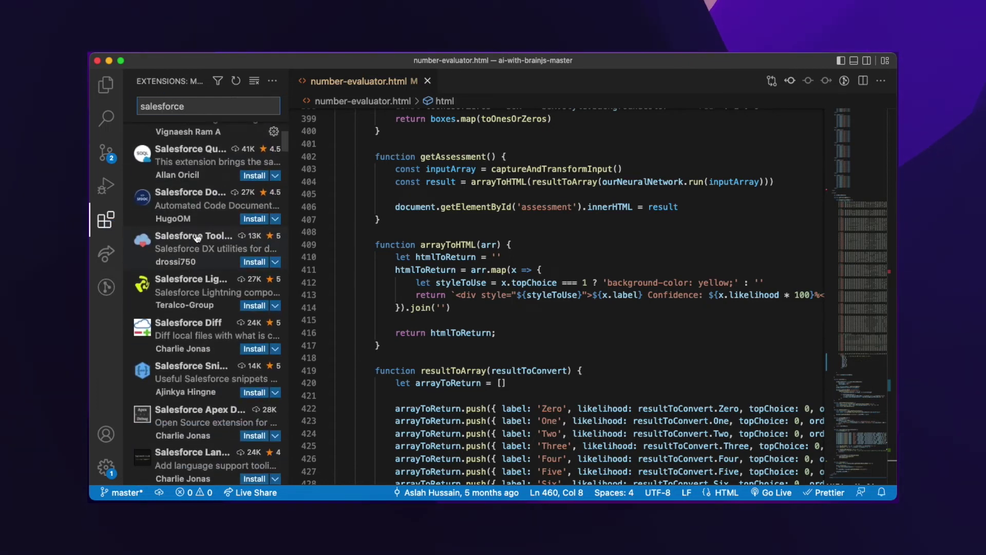
pyautogui.write('Java exte')
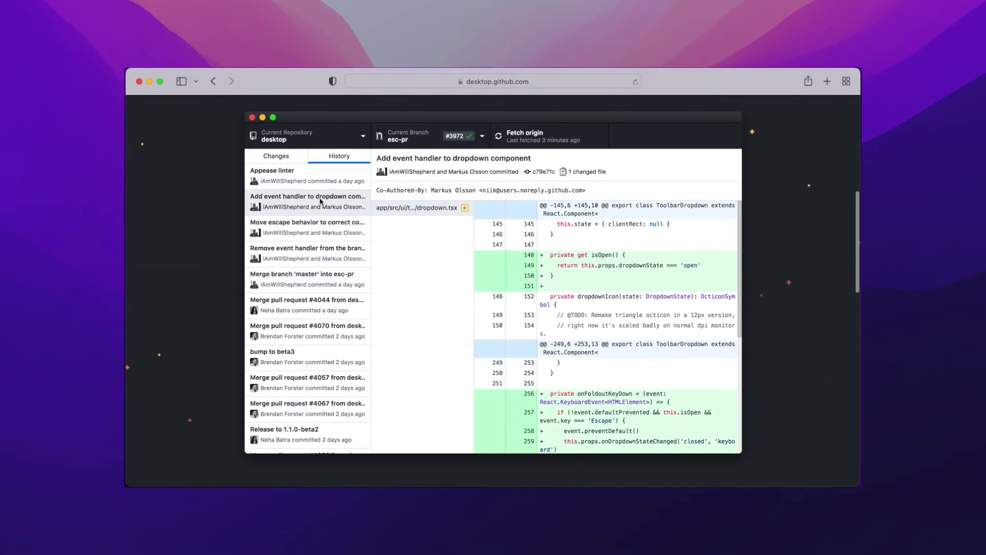
# Reveal the unchanged lines above the Enable diff expansion feature flag commit's diff hunk
pyautogui.scroll(-10, 575, 358)
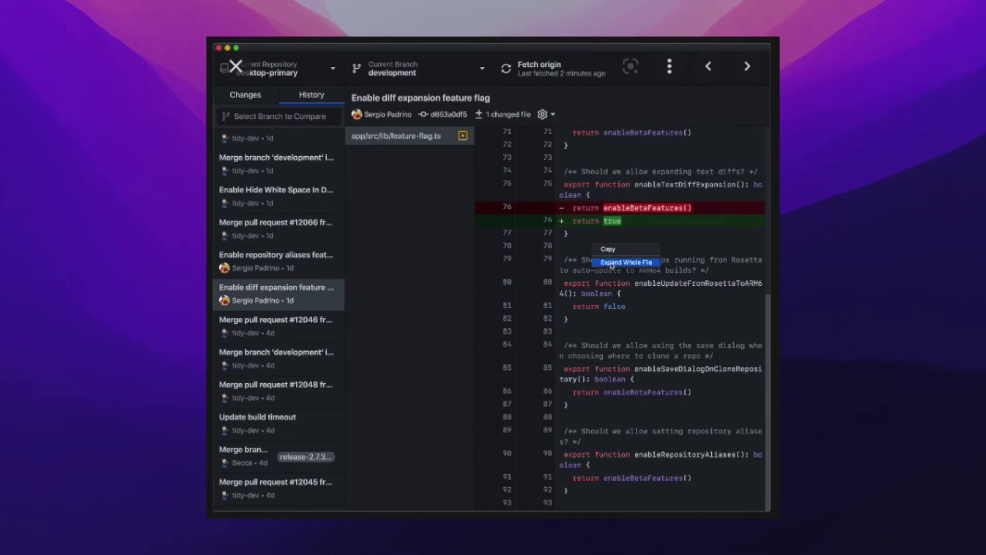
pyautogui.scroll(-5, 612, 287)
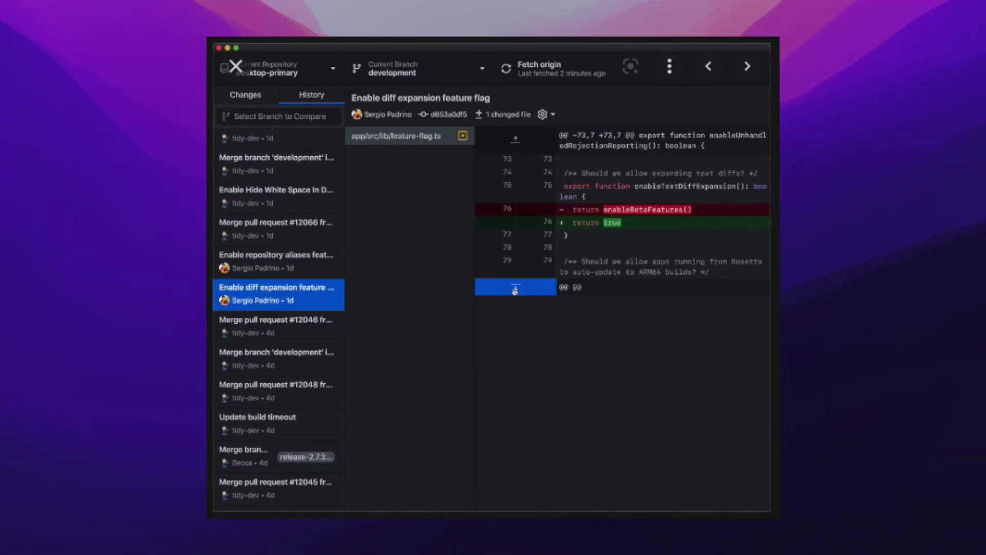
pyautogui.click(513, 135)
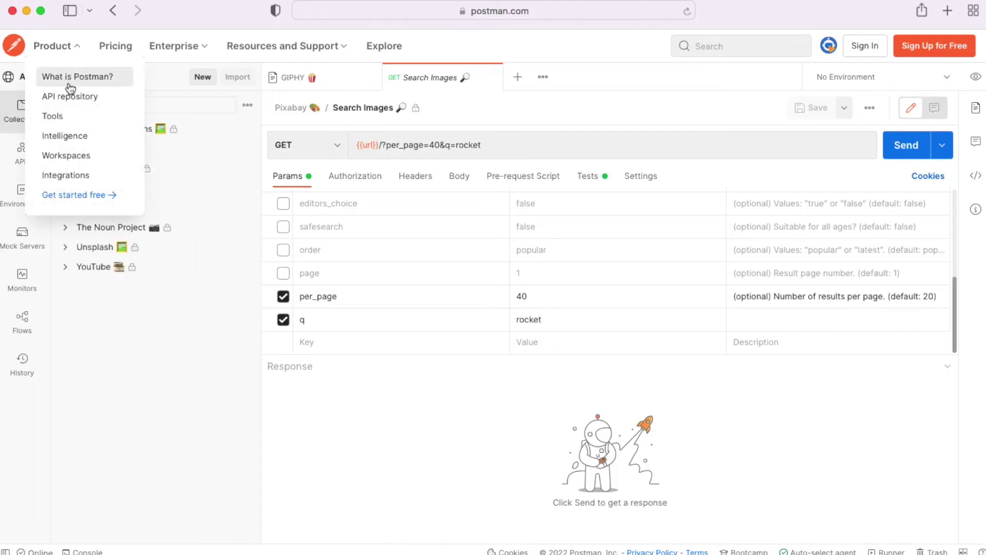
# Browse the Postman collections and open the Unsplash Search Photos request
pyautogui.click(67, 96)
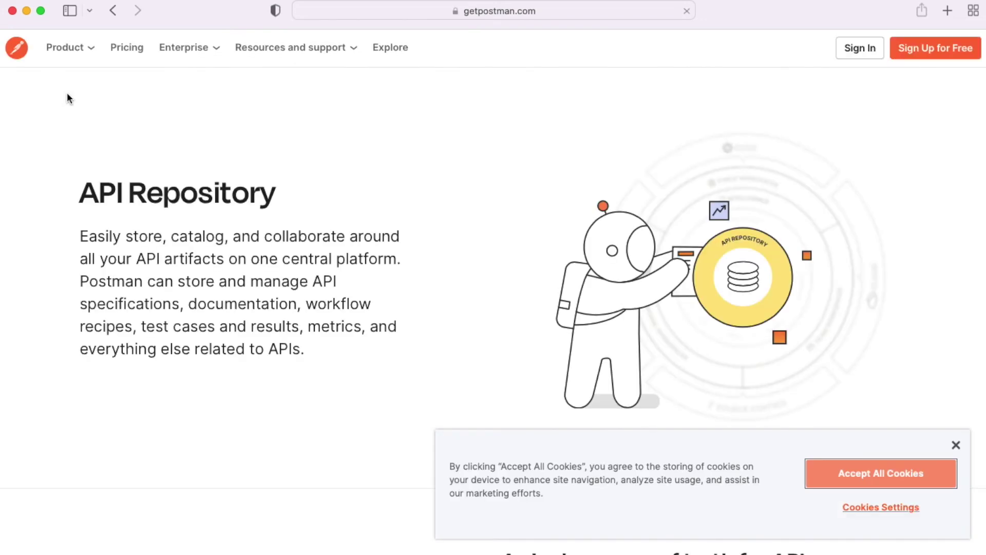
pyautogui.hscroll(-5, 69, 97)
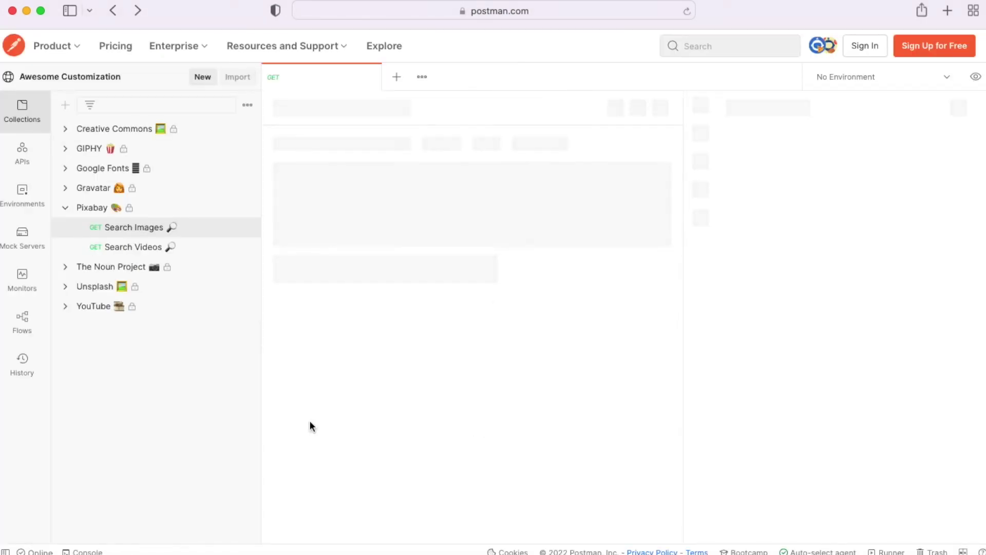
pyautogui.click(132, 247)
pyautogui.click(95, 306)
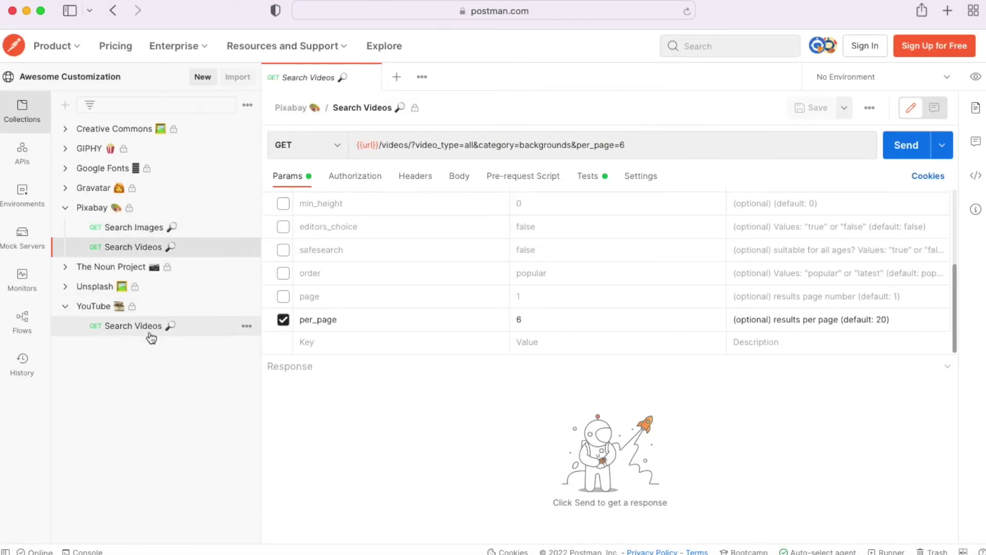
pyautogui.click(95, 286)
pyautogui.click(108, 307)
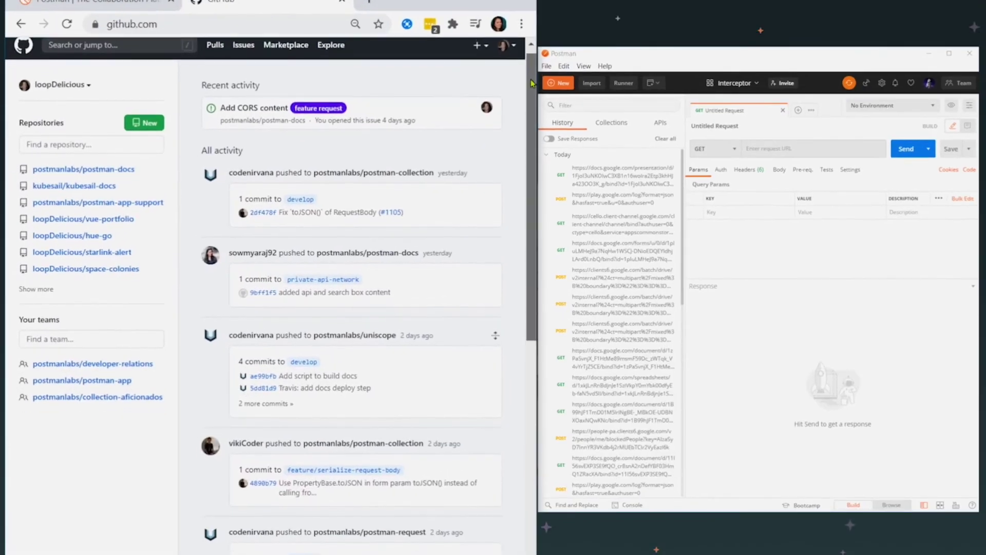
# Send a GET request to github.com and preview the returned page rendered
pyautogui.scroll(-2, 532, 123)
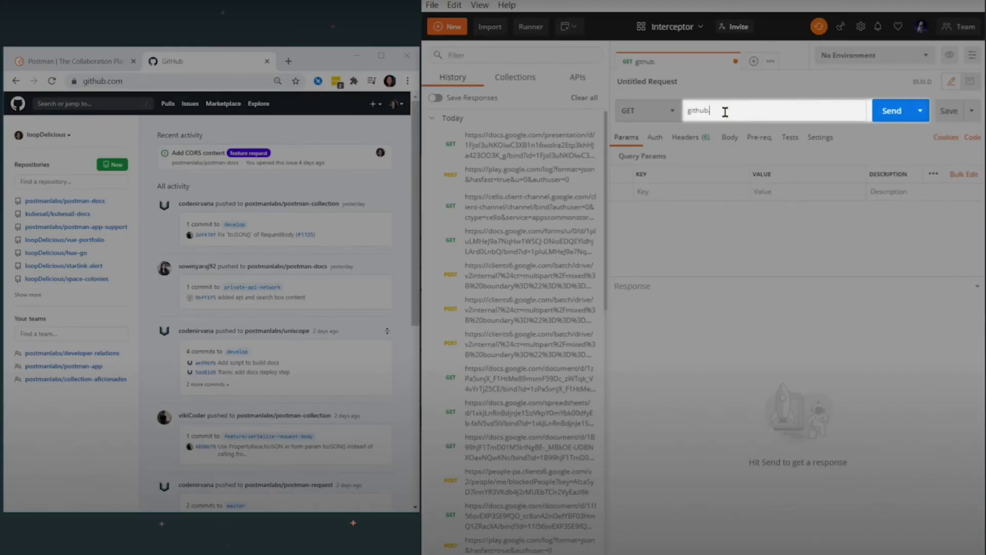
pyautogui.write('.com')
pyautogui.press('Return')
pyautogui.click(703, 310)
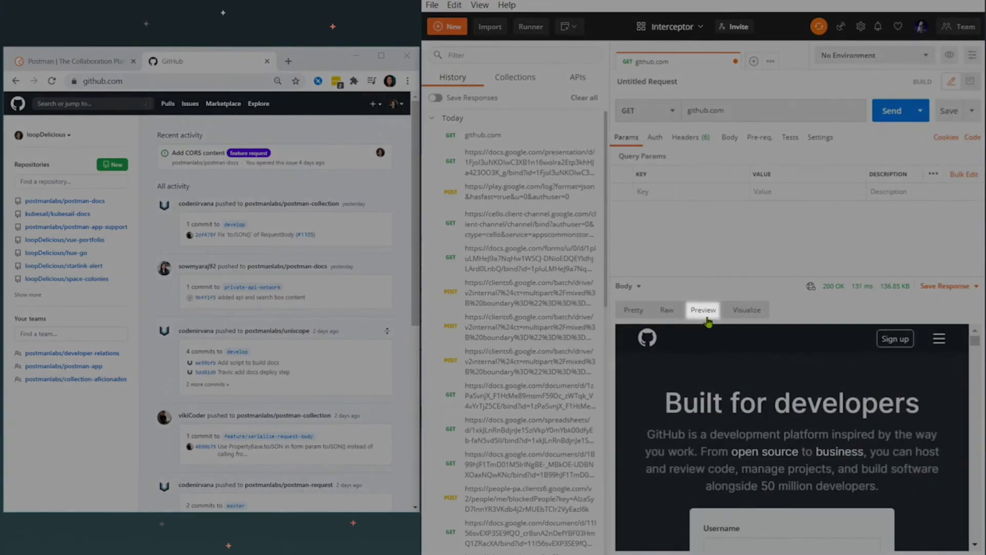
pyautogui.scroll(-10, 882, 424)
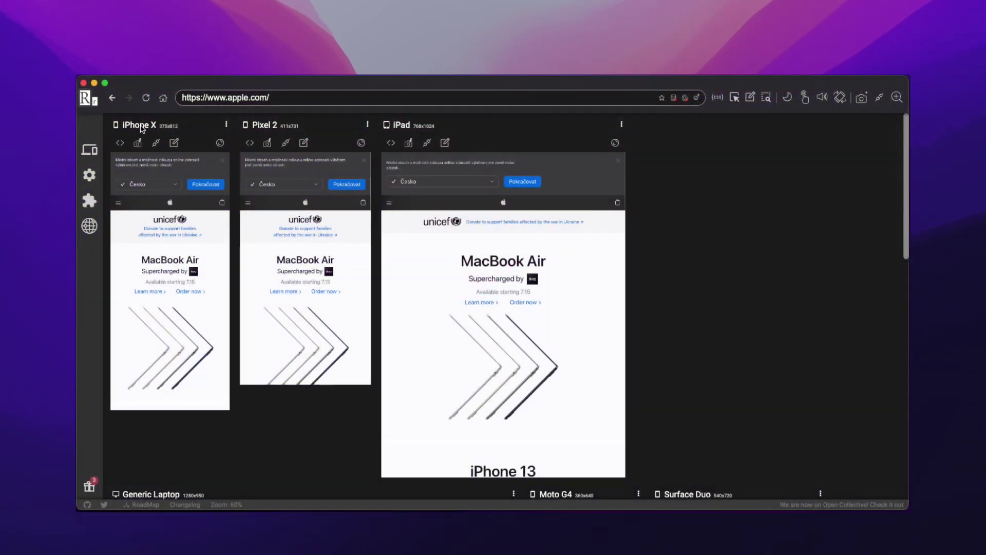
# Tilt the iPad preview to landscape at 1024x768
pyautogui.click(226, 124)
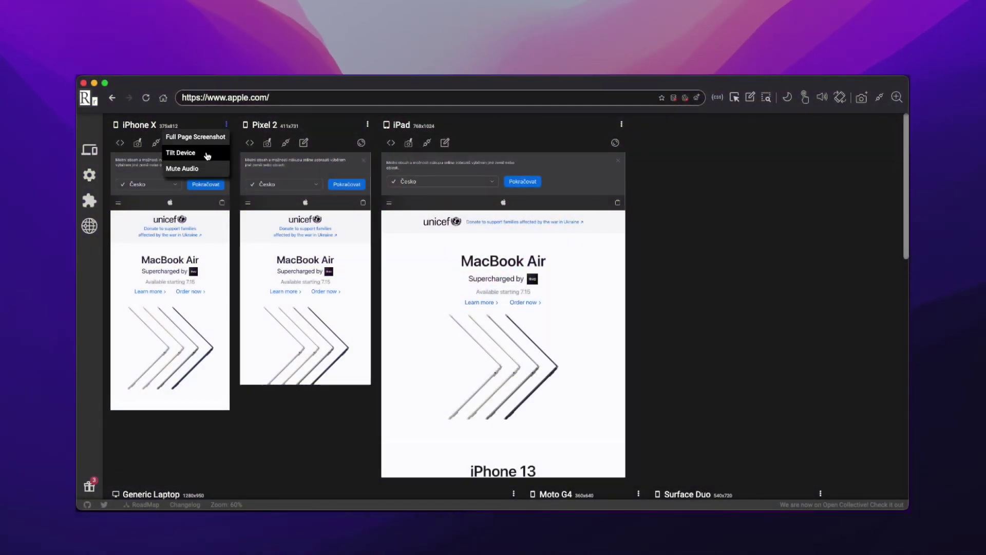
pyautogui.click(621, 125)
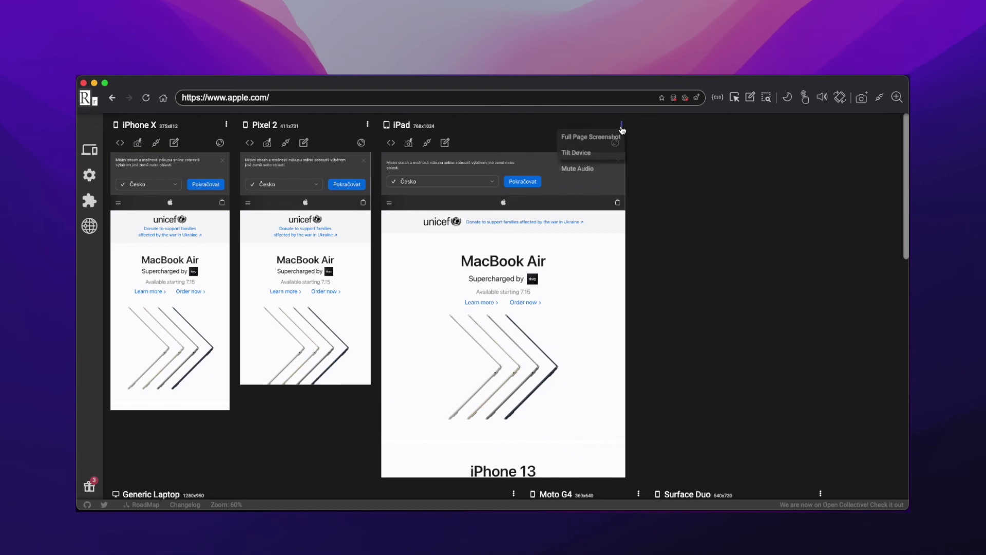
pyautogui.click(590, 153)
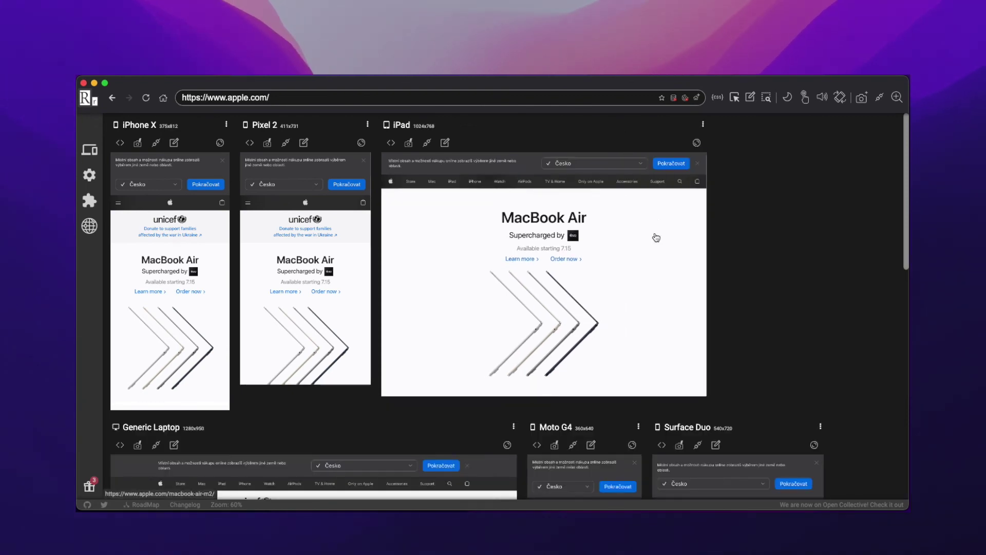
pyautogui.scroll(-5, 793, 263)
pyautogui.scroll(5, 462, 308)
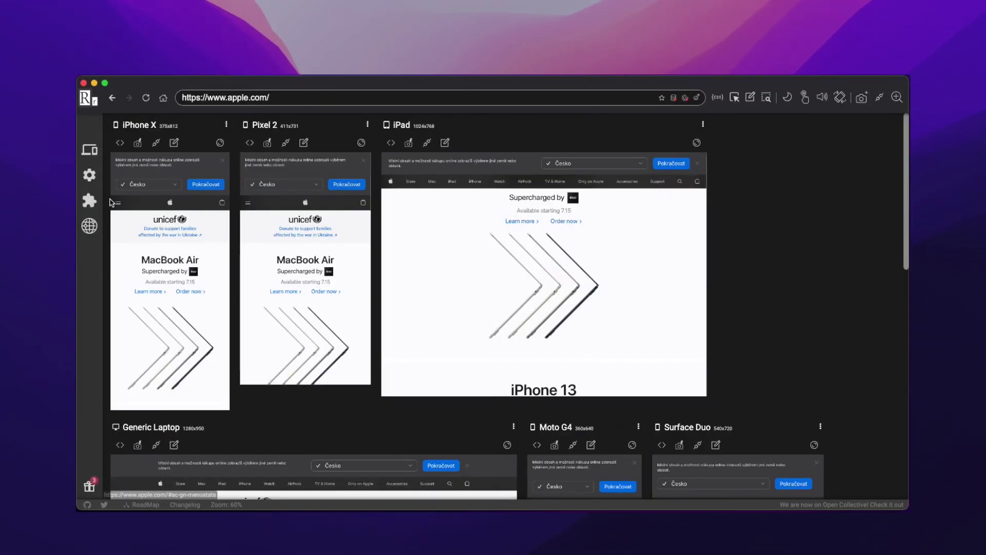
# Switch the preview layout to Horizontal and open the Manage Devices screen
pyautogui.click(90, 150)
pyautogui.click(239, 247)
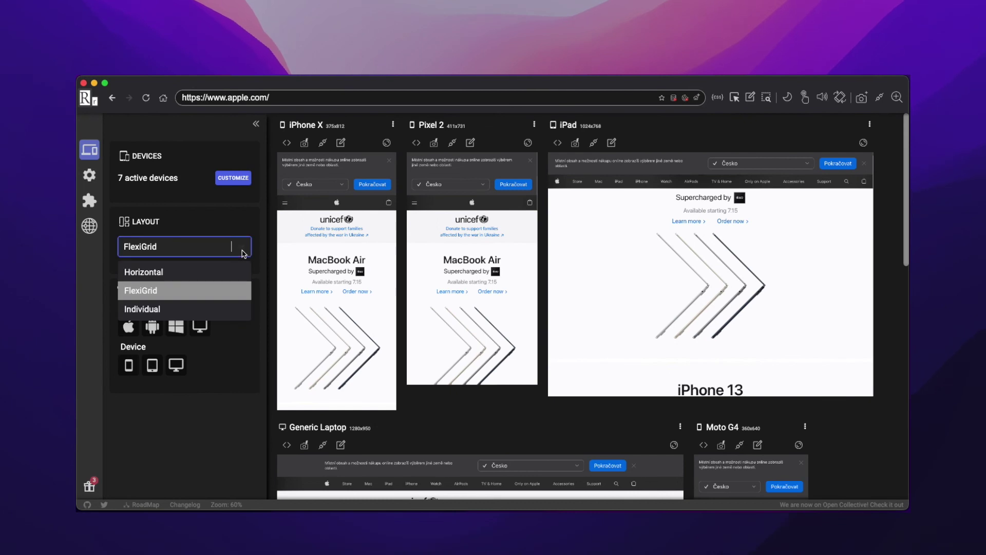
pyautogui.click(209, 274)
pyautogui.click(234, 178)
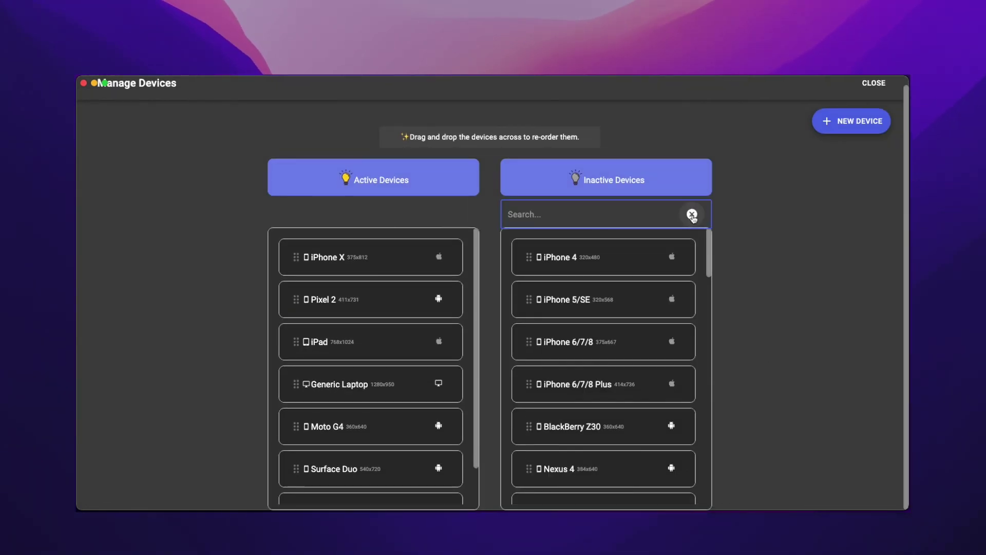
# Filter inactive devices by 'ipho' to list iPhone 4, 5/SE, 6/7/8 and 6/7/8 Plus
pyautogui.write('ipho')
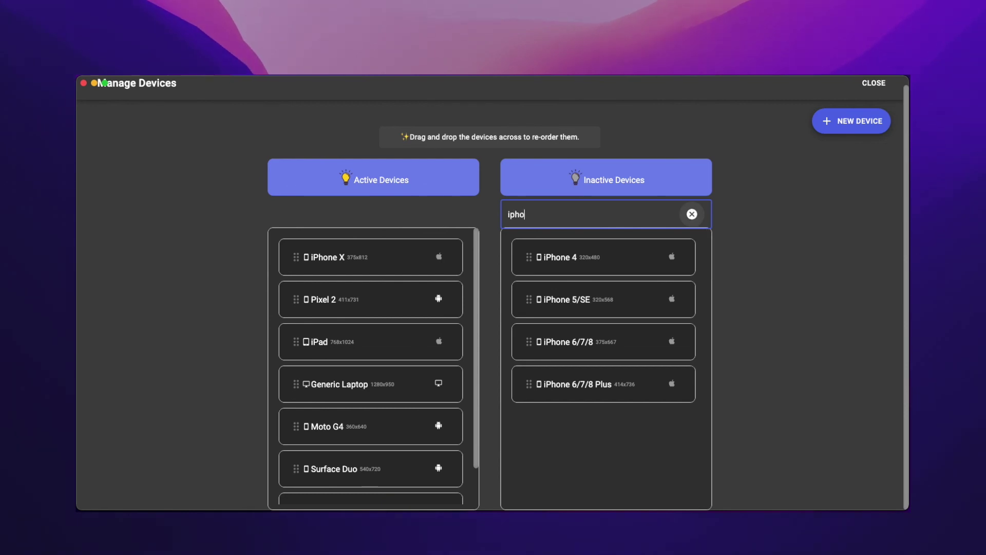